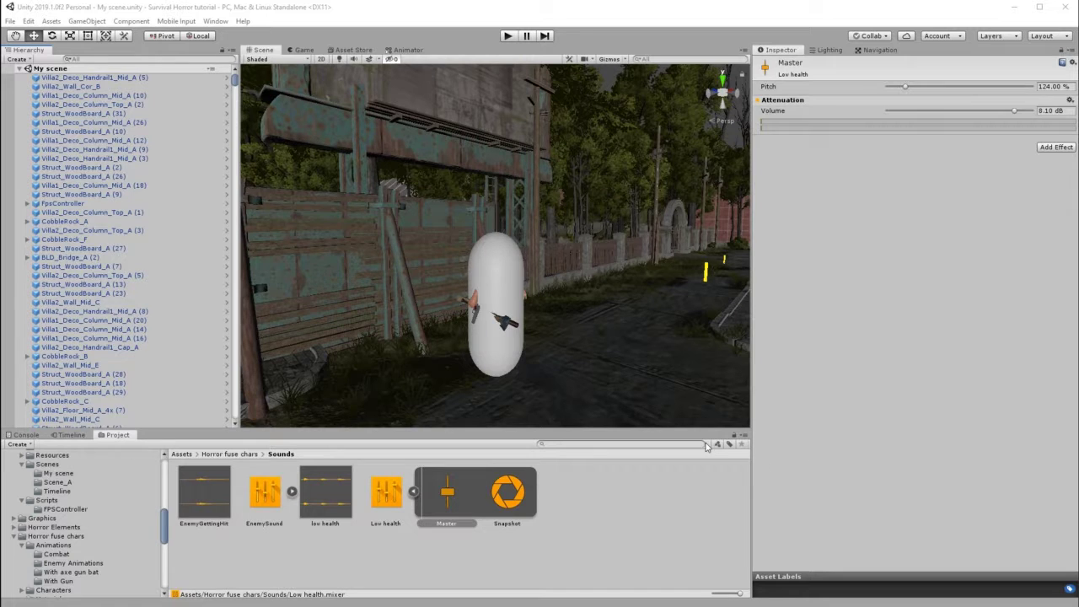
# Locate the knife under the player's right hand and disable the FpsController capsule's Mesh Renderer.
pyautogui.scroll(5, 519, 336)
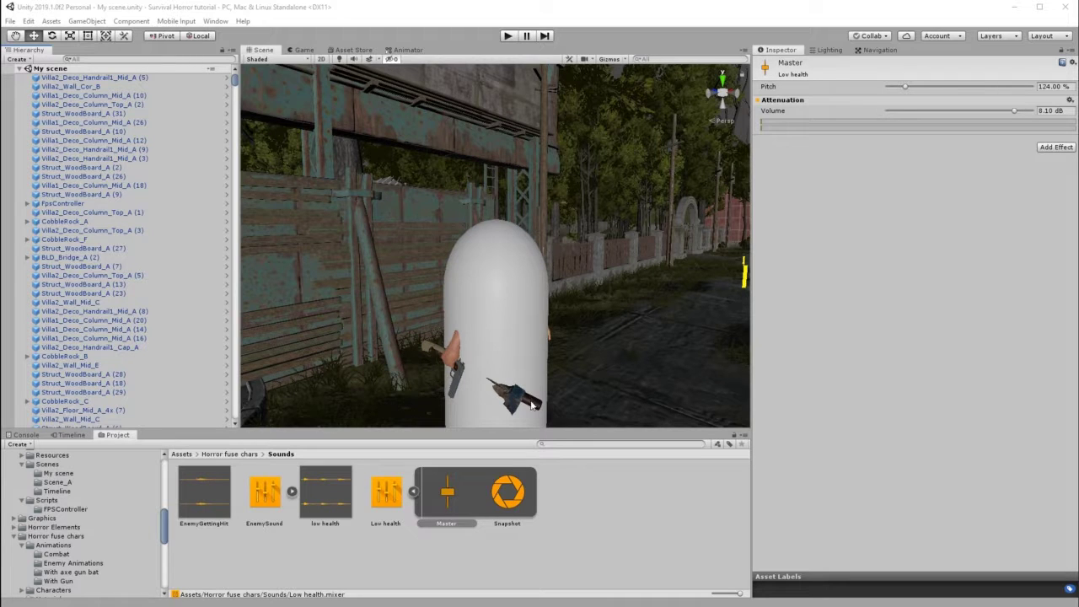
pyautogui.click(531, 404)
pyautogui.click(532, 404)
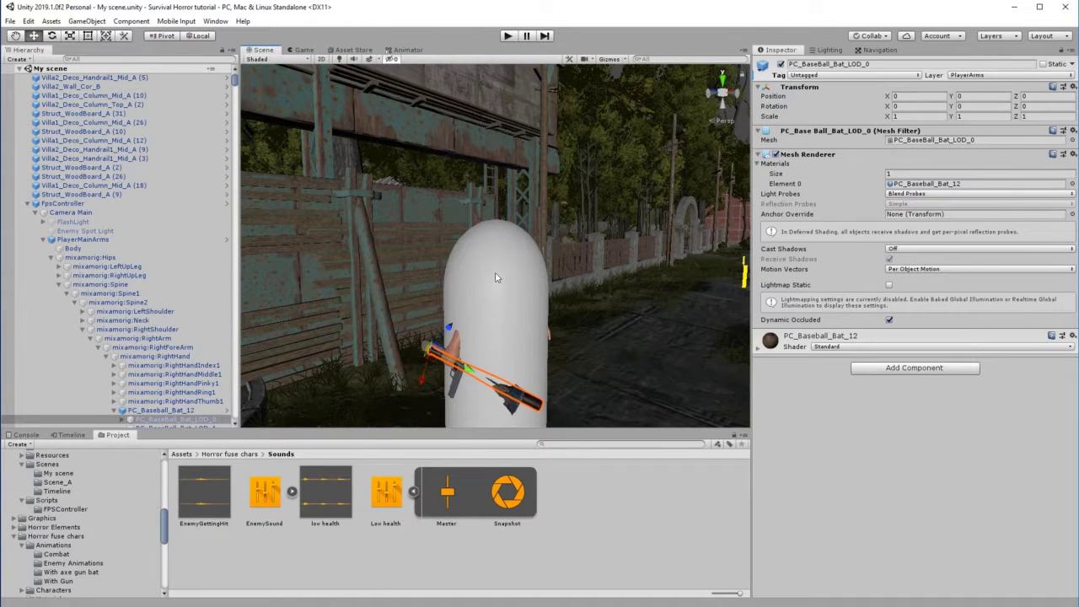
pyautogui.scroll(-4, 186, 308)
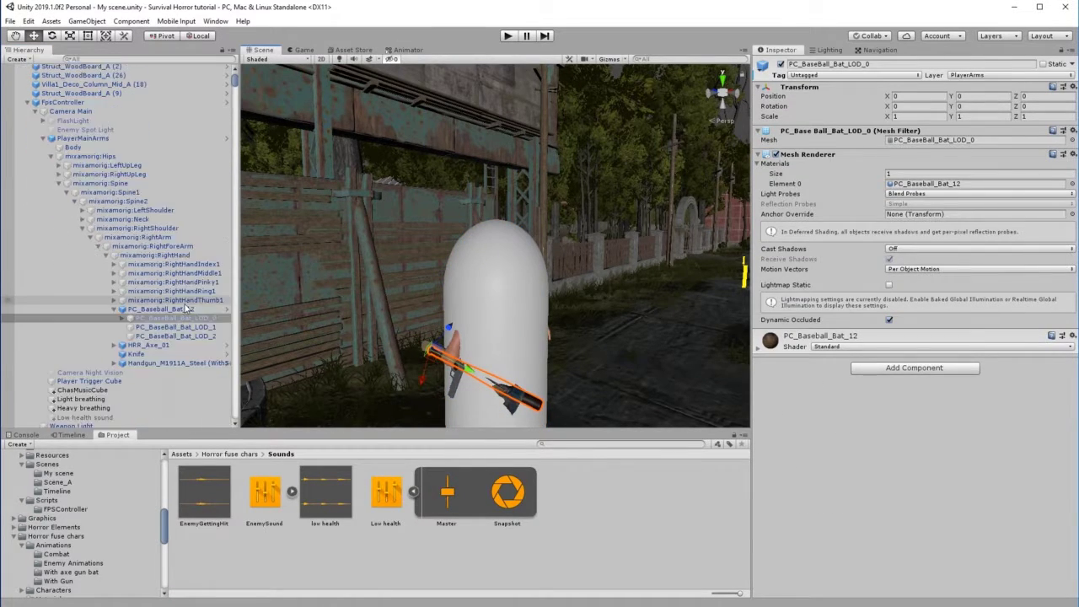
pyautogui.click(135, 354)
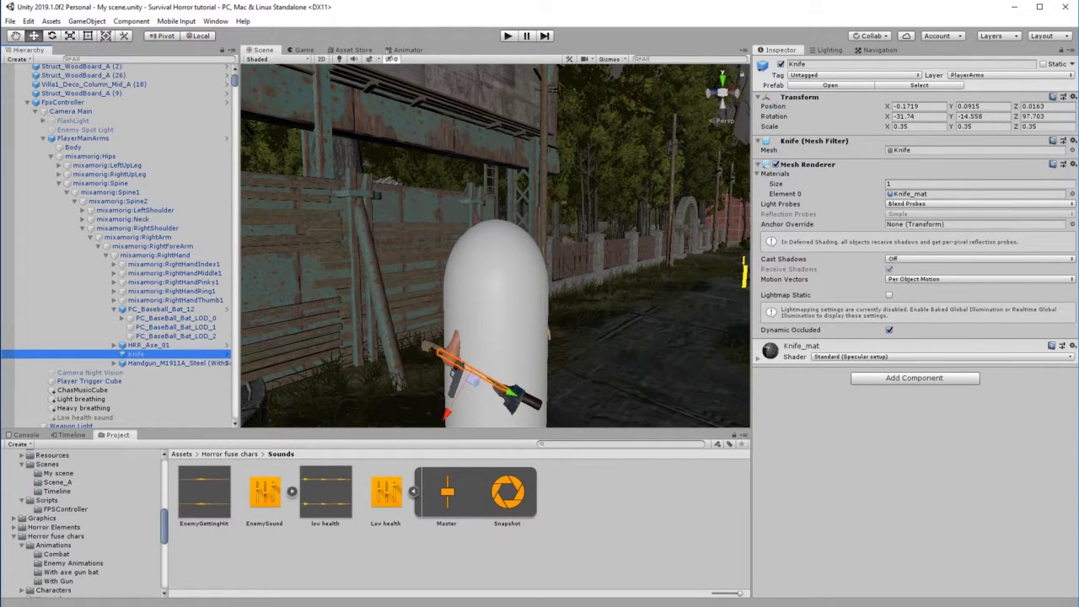
pyautogui.click(14, 37)
pyautogui.scroll(5, 448, 270)
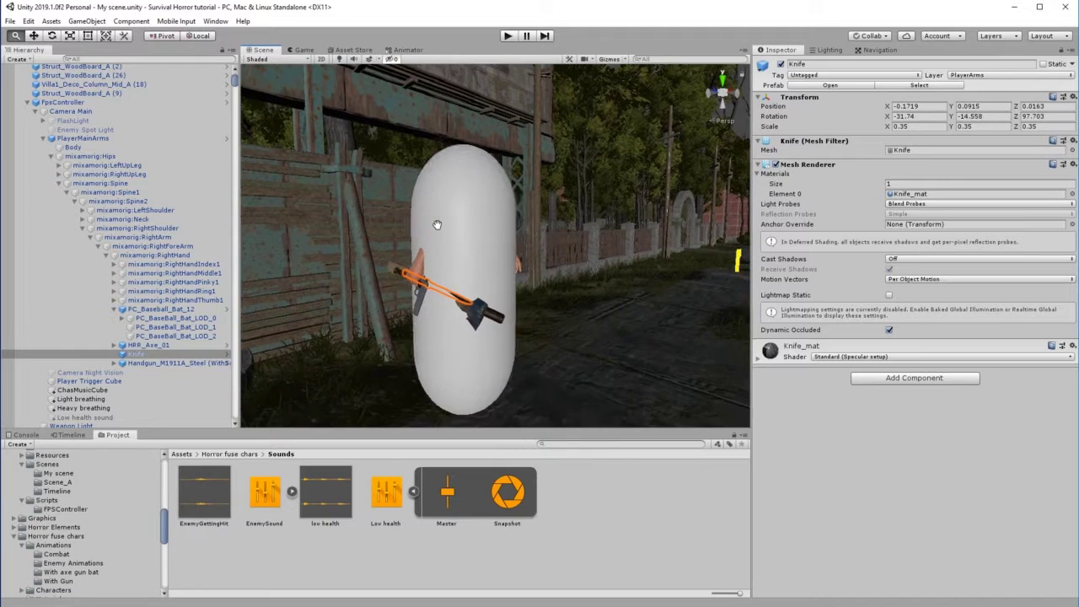
pyautogui.click(64, 103)
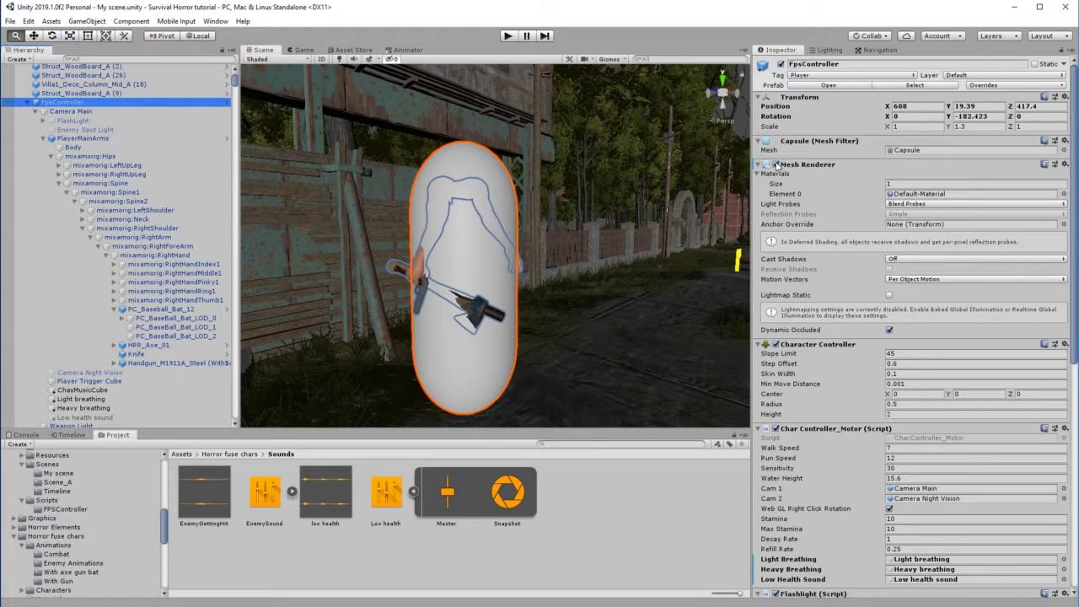
pyautogui.click(776, 164)
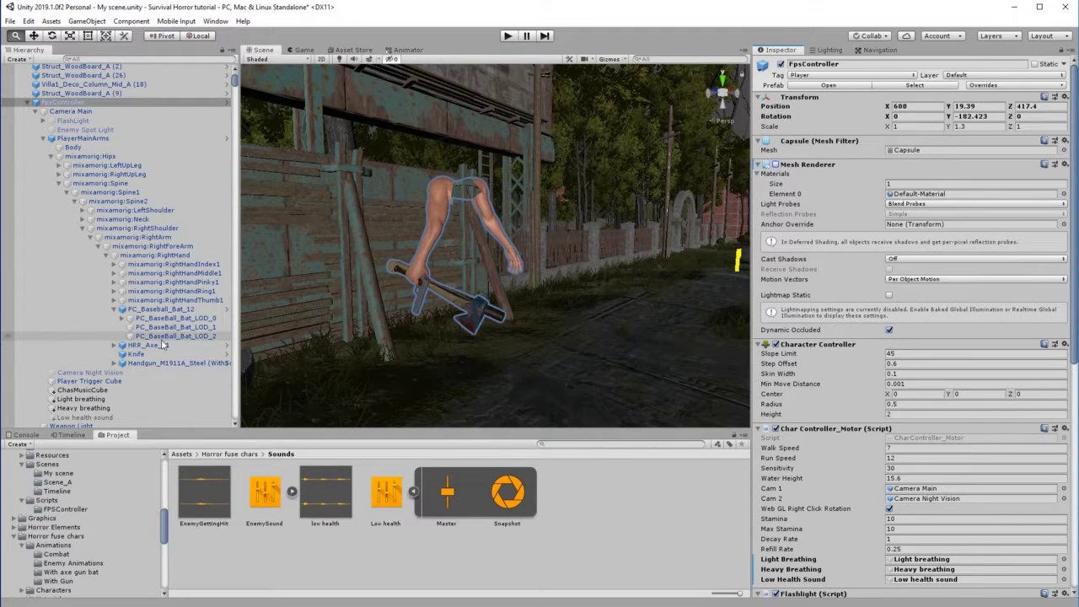
# Add a cube as a child of the Knife object and scale it down uniformly to about 0.21.
pyautogui.click(138, 354)
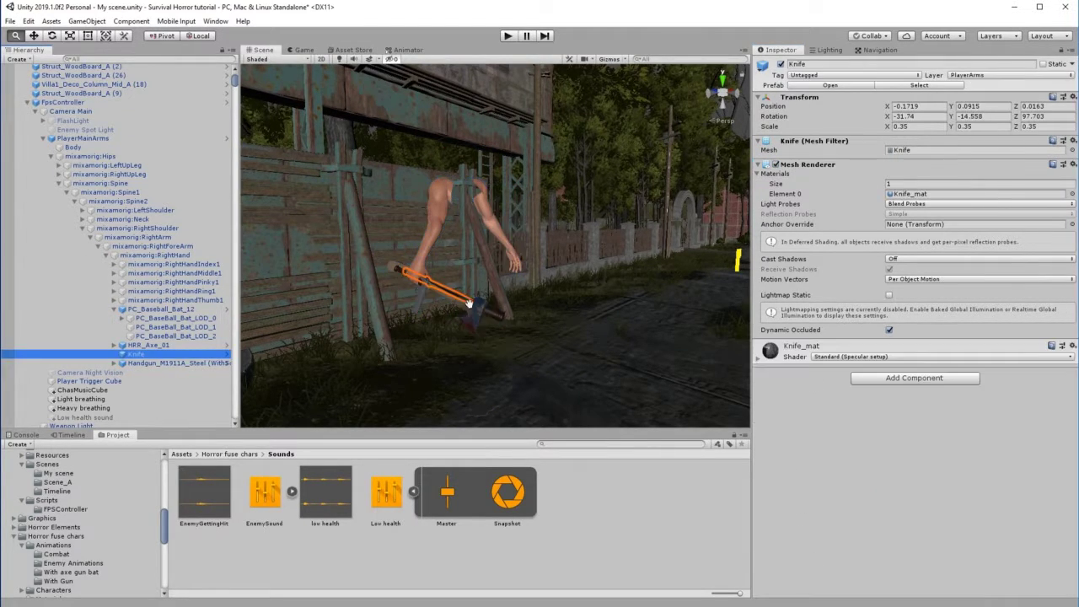
pyautogui.moveTo(456, 304)
pyautogui.keyDown('alt'); pyautogui.mouseDown()
pyautogui.moveTo(441, 345)
pyautogui.moveTo(480, 224)
pyautogui.moveTo(538, 198)
pyautogui.moveTo(439, 296)
pyautogui.mouseUp(); pyautogui.keyUp('alt')
pyautogui.keyDown('alt'); pyautogui.moveTo(438, 296); pyautogui.dragTo(603, 262, button='right'); pyautogui.keyUp('alt')
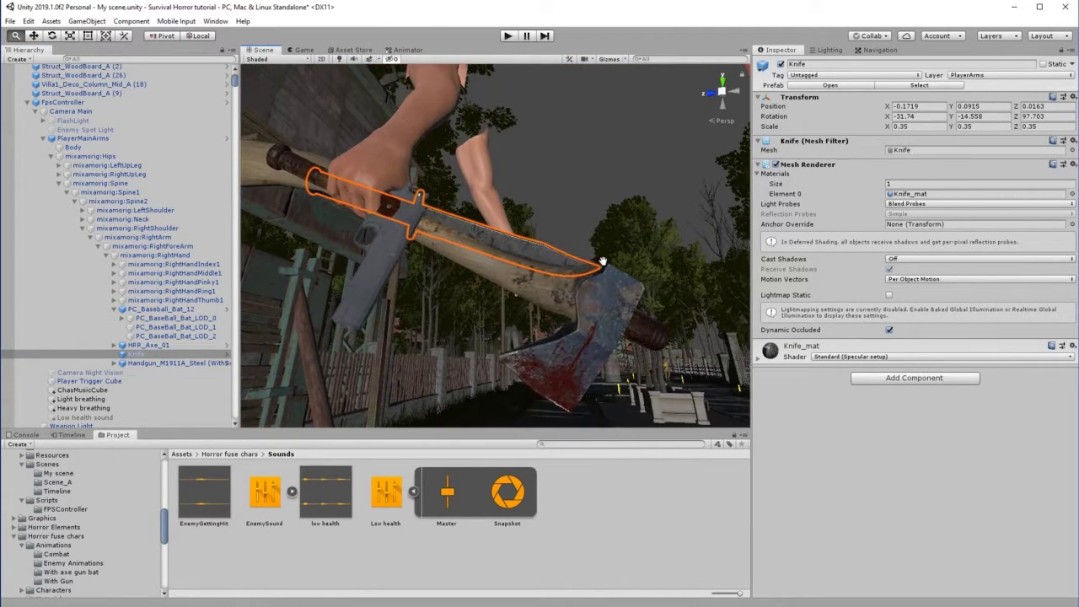
pyautogui.rightClick(131, 357)
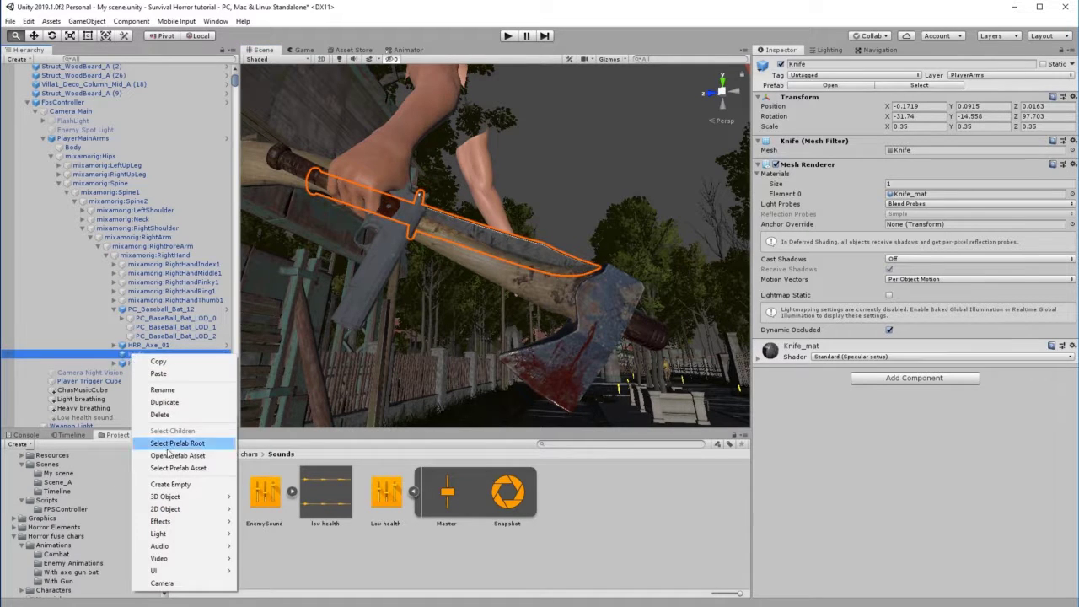
pyautogui.moveTo(191, 497)
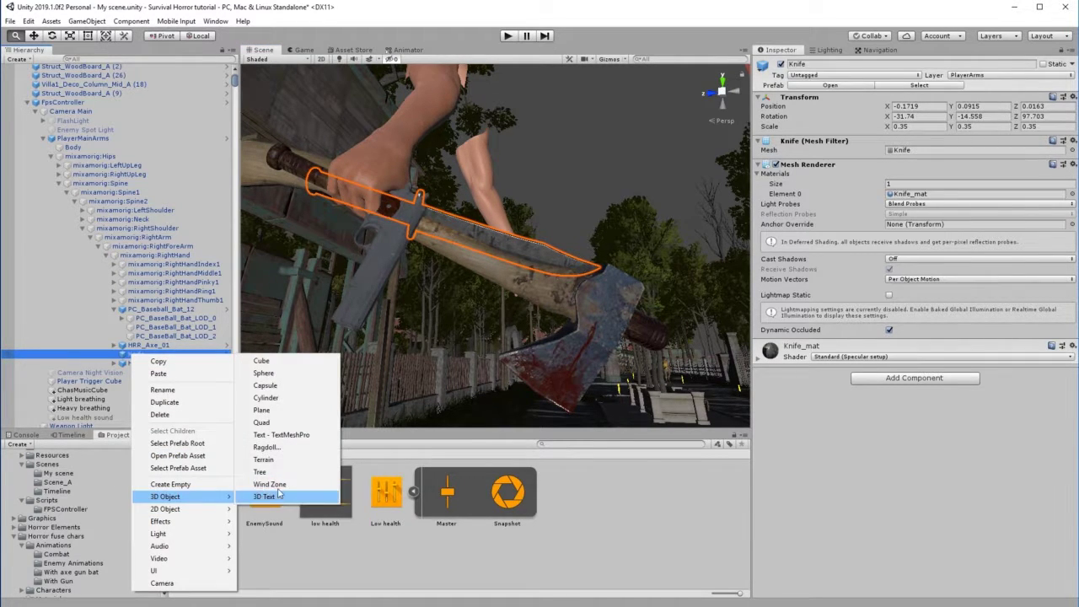
pyautogui.click(274, 365)
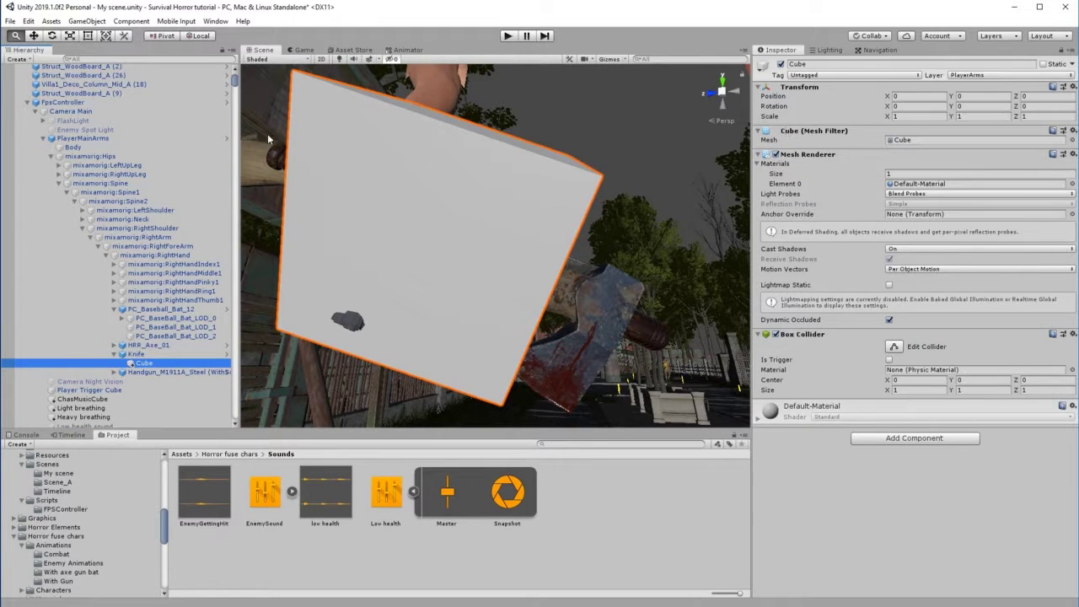
pyautogui.click(70, 36)
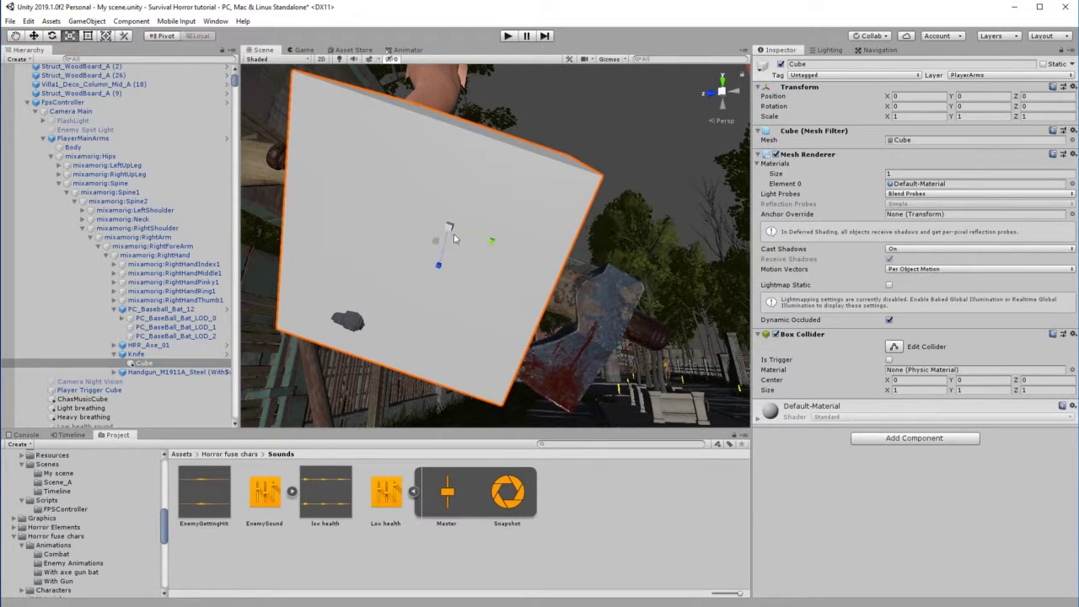
pyautogui.moveTo(450, 234); pyautogui.dragTo(416, 262)
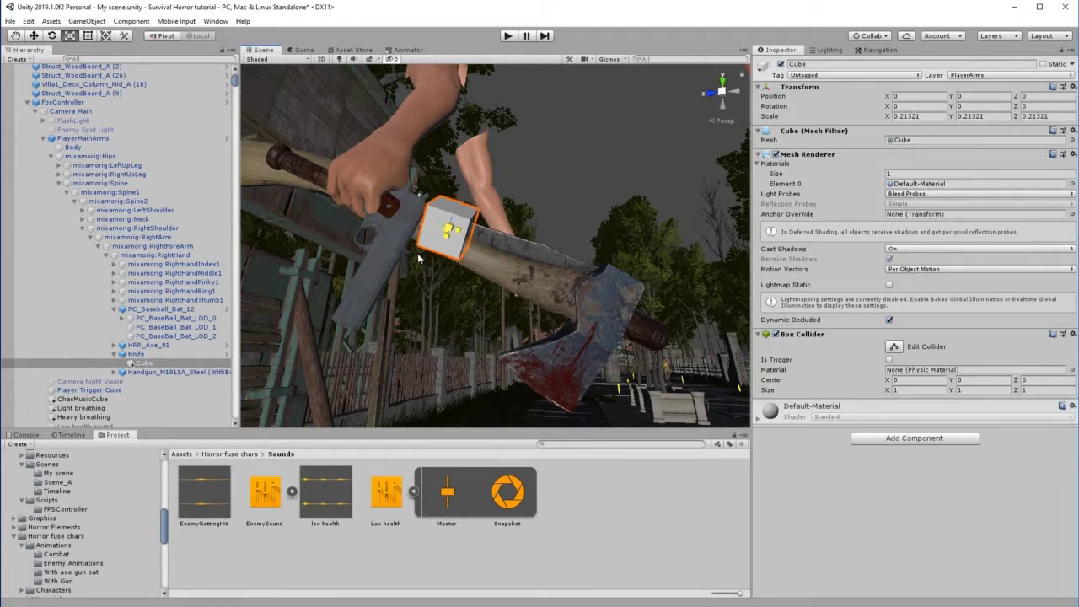
# Remove the cube's Mesh Renderer and make its Box Collider a trigger, with gizmos shown in the scene view.
pyautogui.rightClick(809, 159)
pyautogui.click(830, 179)
pyautogui.click(890, 180)
pyautogui.click(611, 60)
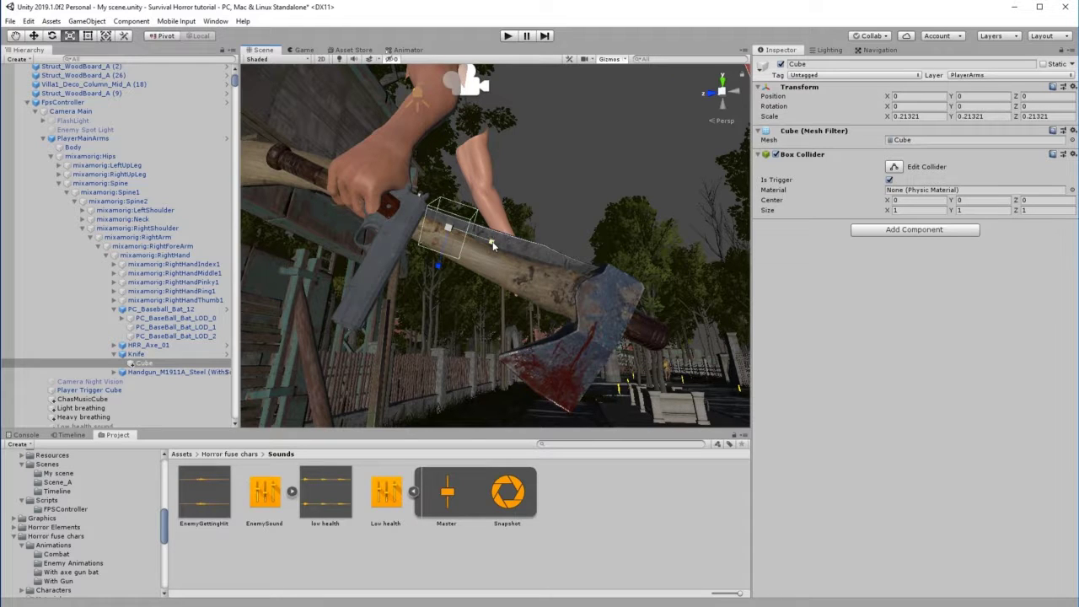
# Stretch the cube along the knife blade to a Y scale of about 0.97 and move it to Y position 0.341.
pyautogui.moveTo(493, 245); pyautogui.dragTo(610, 269)
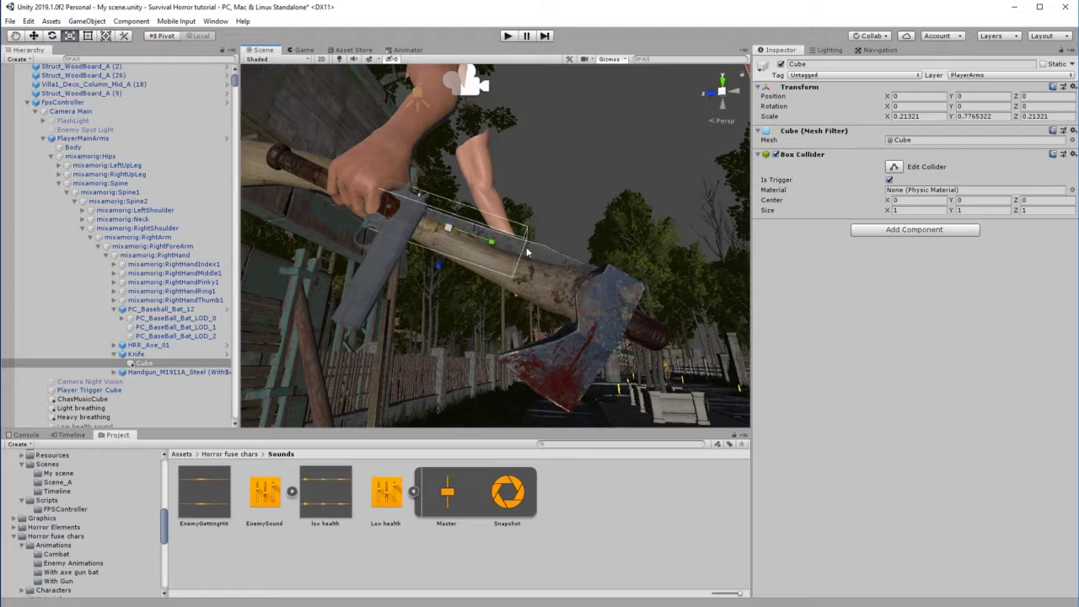
pyautogui.click(34, 36)
pyautogui.moveTo(495, 242); pyautogui.dragTo(551, 265)
pyautogui.click(71, 36)
pyautogui.click(34, 37)
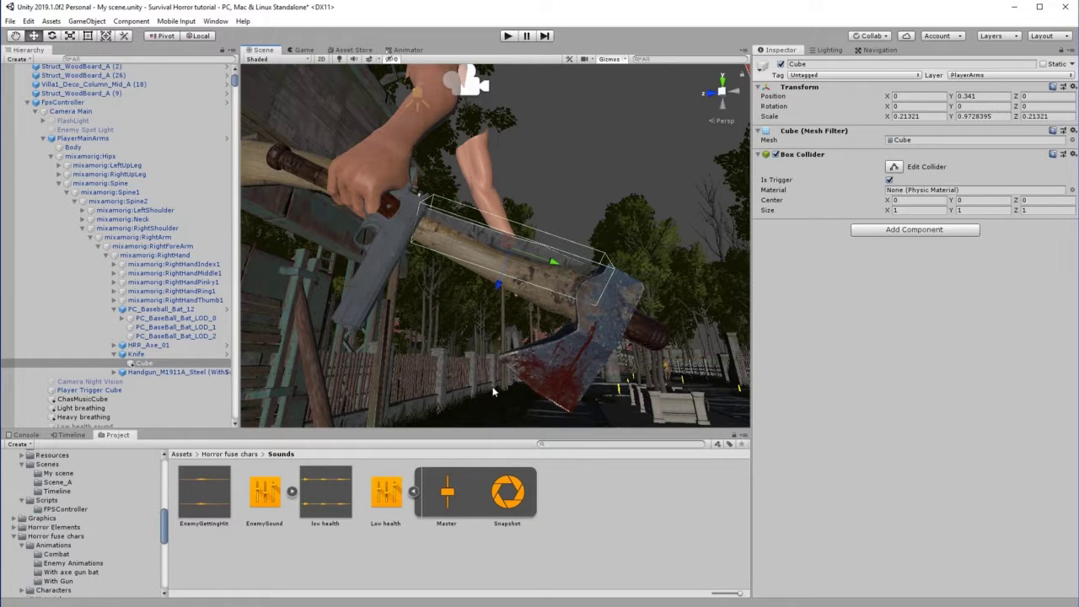
# Enlarge the cube to a Z scale of about 0.66, move it to Z position 0.204, and check its fit around the blade.
pyautogui.click(70, 36)
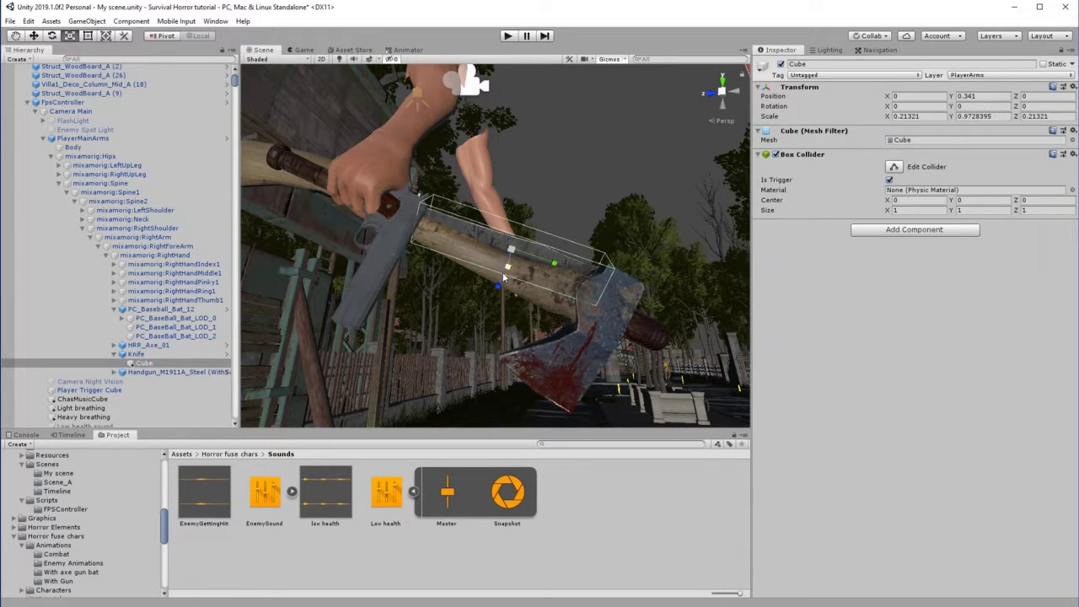
pyautogui.moveTo(497, 289); pyautogui.dragTo(486, 347)
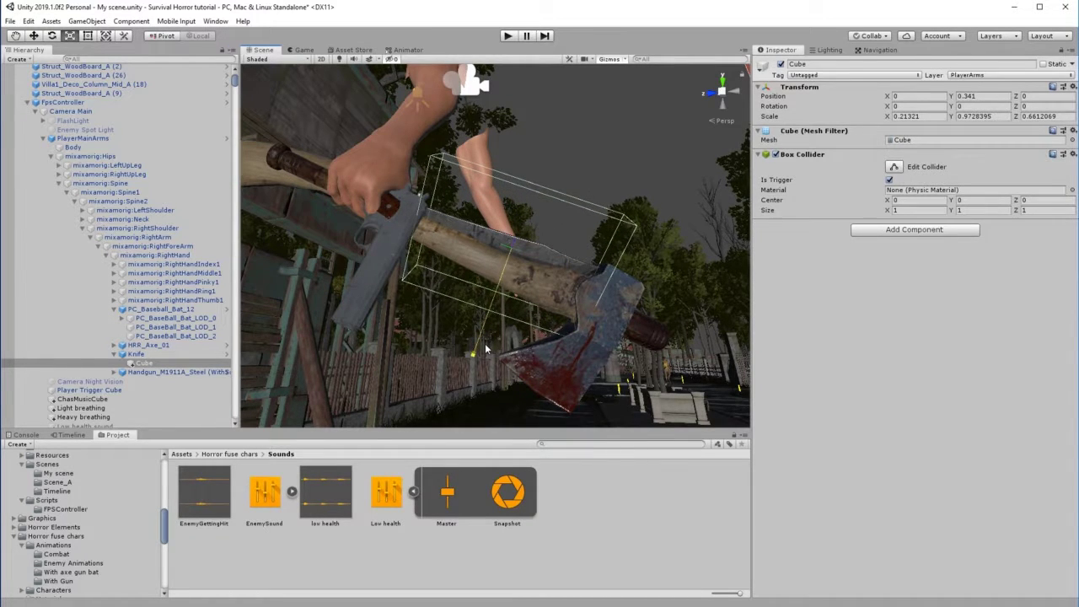
pyautogui.click(34, 37)
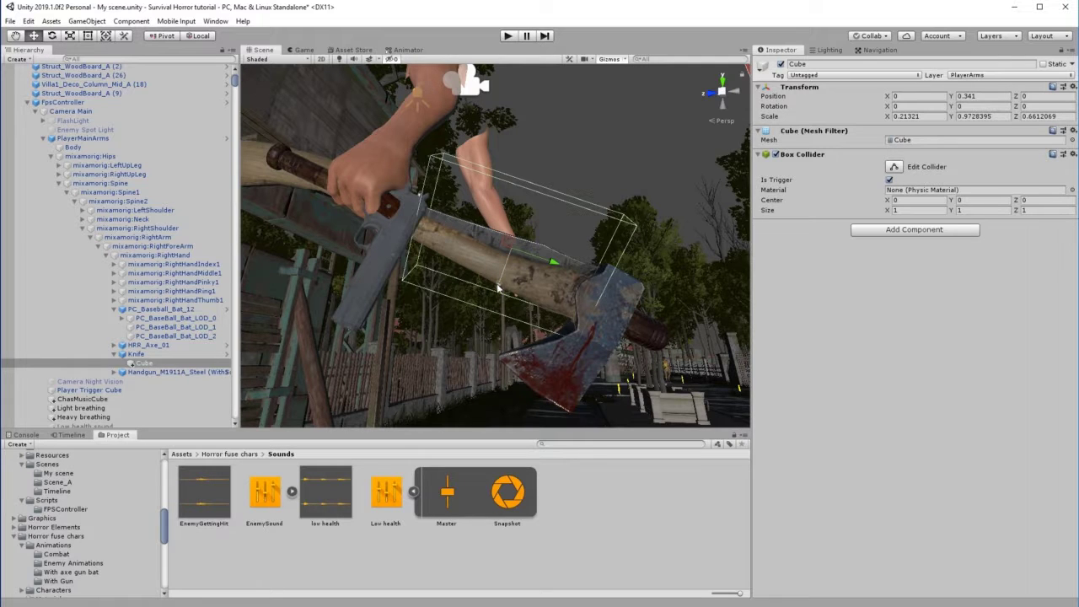
pyautogui.moveTo(498, 291); pyautogui.dragTo(486, 233)
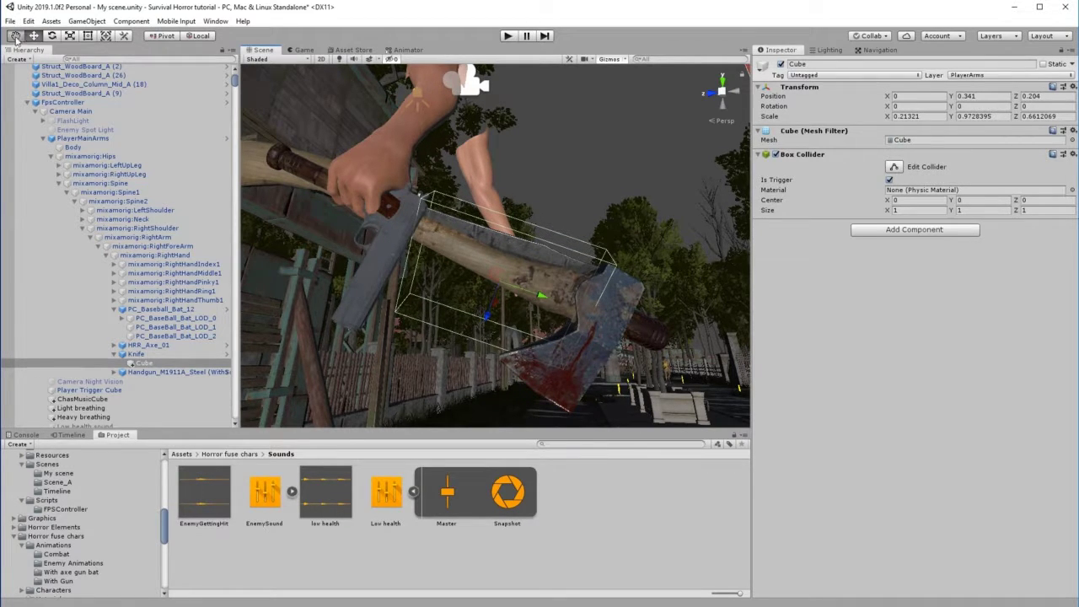
pyautogui.moveTo(515, 286); pyautogui.dragTo(378, 278, button='right')
pyautogui.scroll(3, 358, 275)
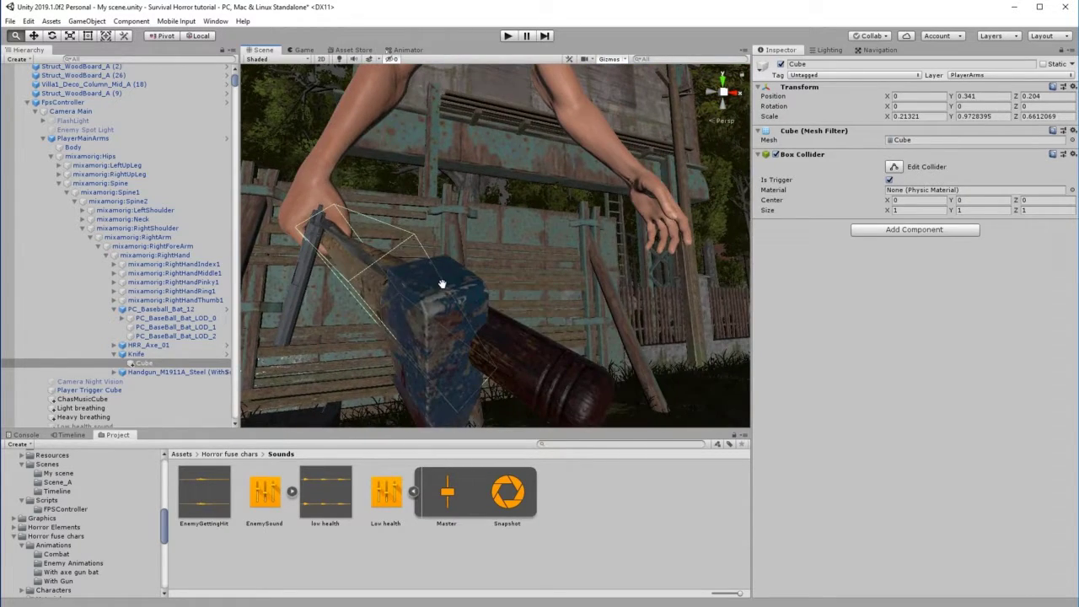
pyautogui.scroll(-4, 444, 285)
pyautogui.scroll(2, 529, 260)
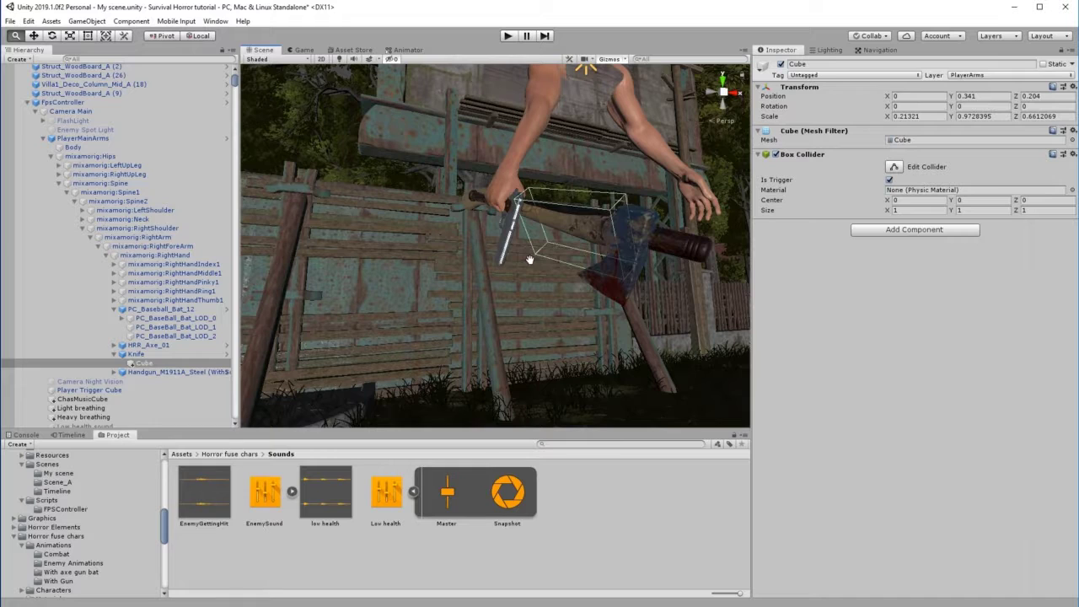
pyautogui.moveTo(529, 259); pyautogui.dragTo(494, 262)
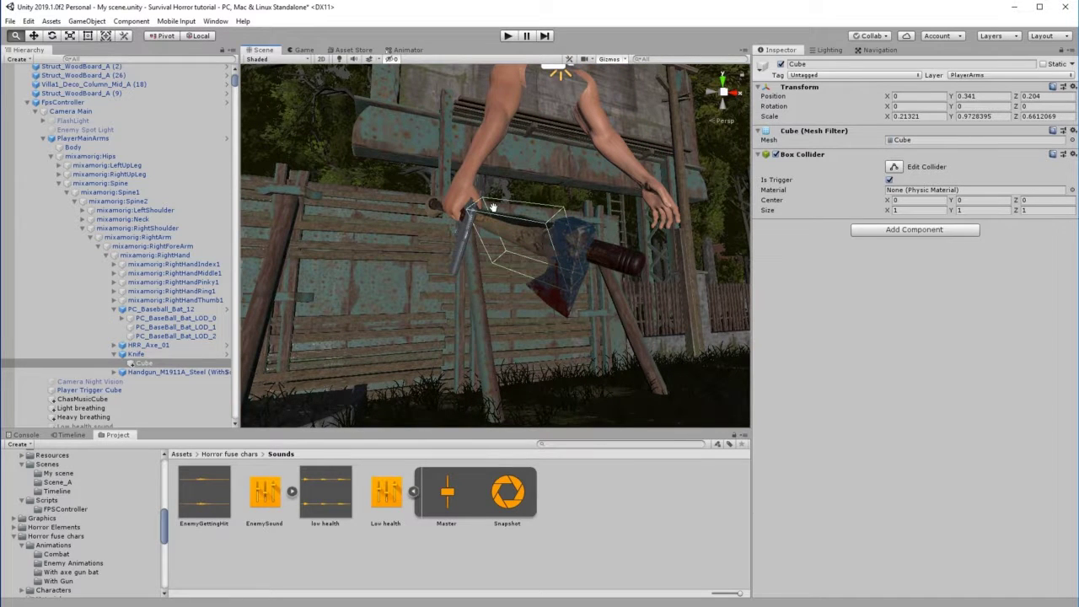
pyautogui.keyDown('alt'); pyautogui.moveTo(612, 283); pyautogui.dragTo(651, 211); pyautogui.keyUp('alt')
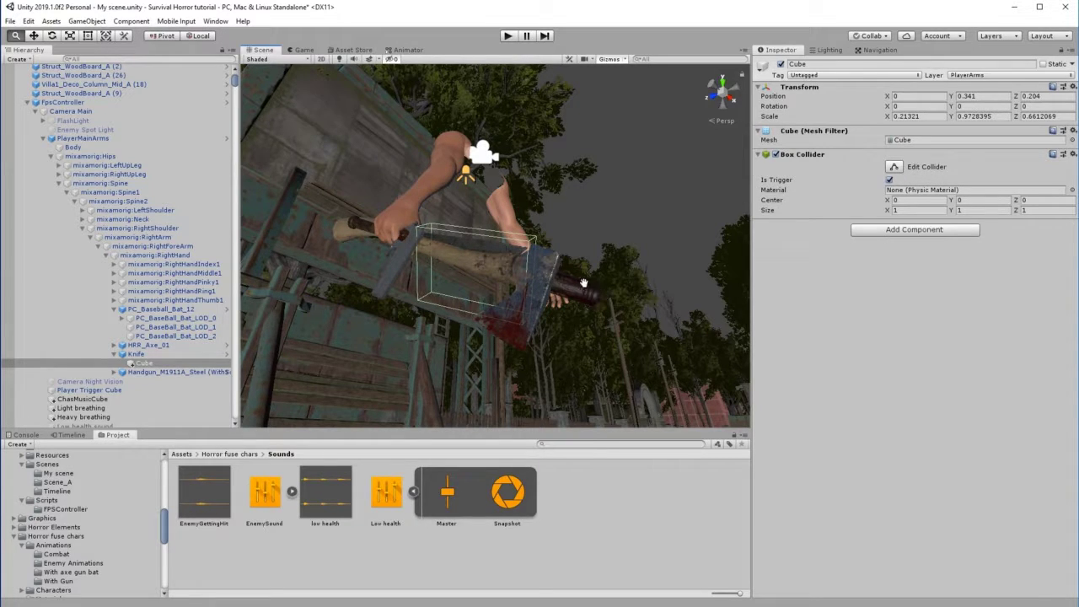
# Rename the knife's cube to KnifeDamage, matching the bat's BatDamage object, and deactivate it.
pyautogui.click(122, 319)
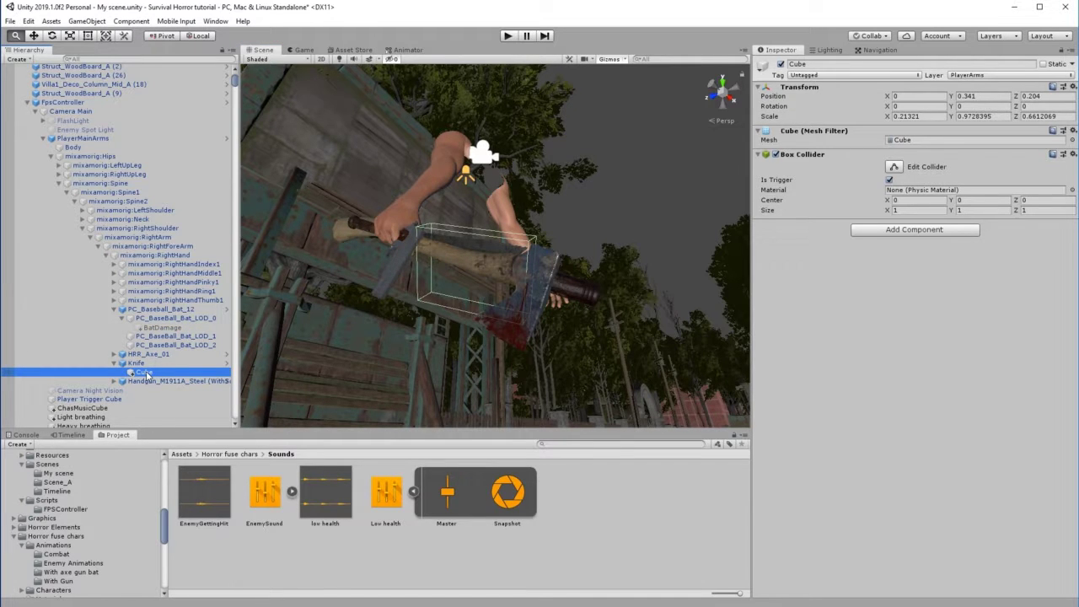
pyautogui.click(809, 65)
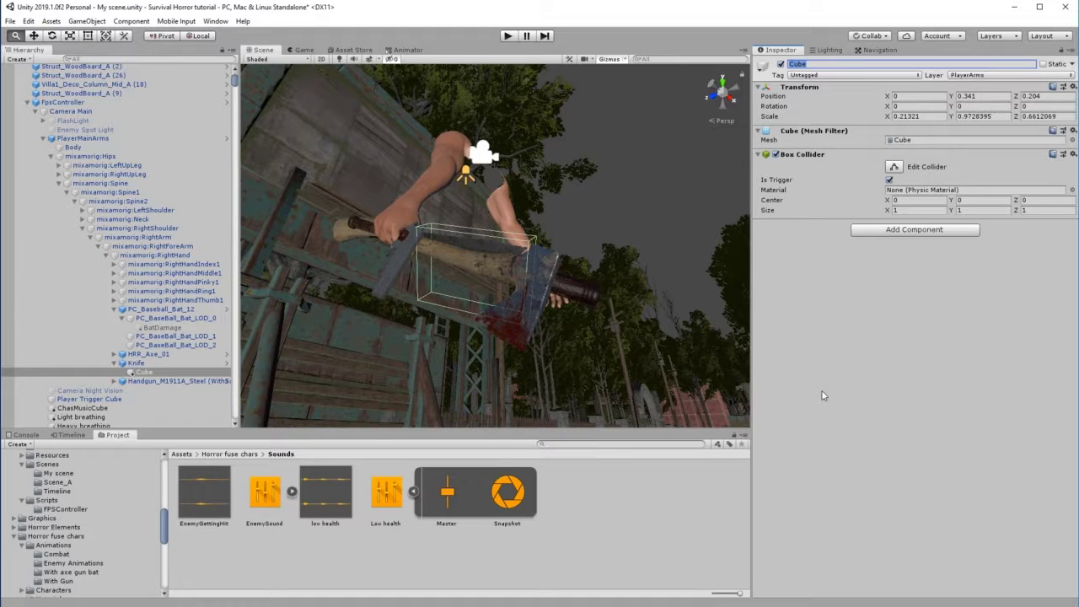
pyautogui.write('KnifeDamage')
pyautogui.press('Return')
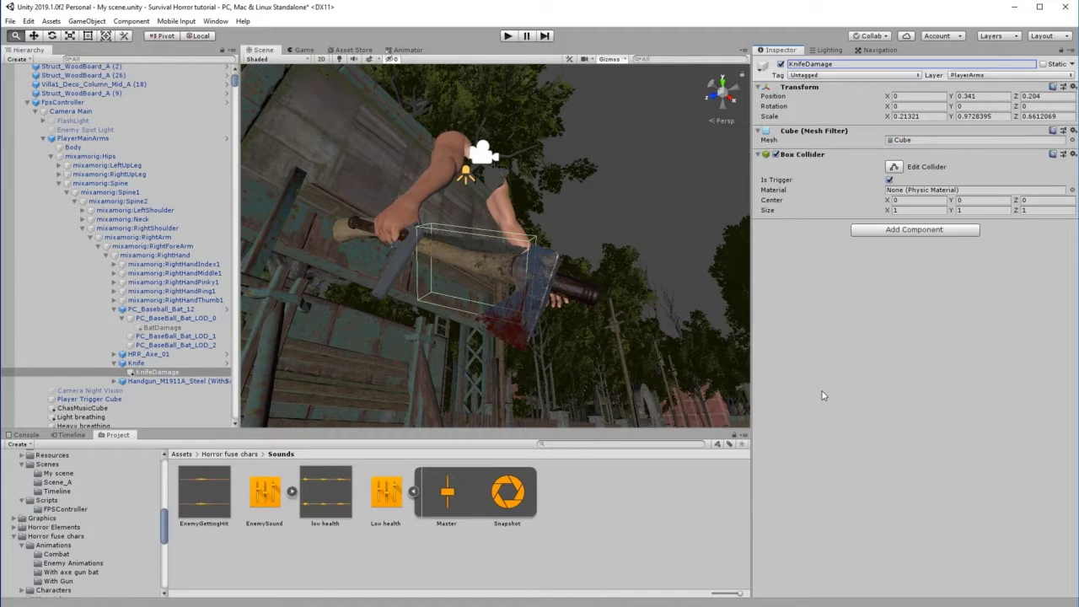
pyautogui.click(780, 65)
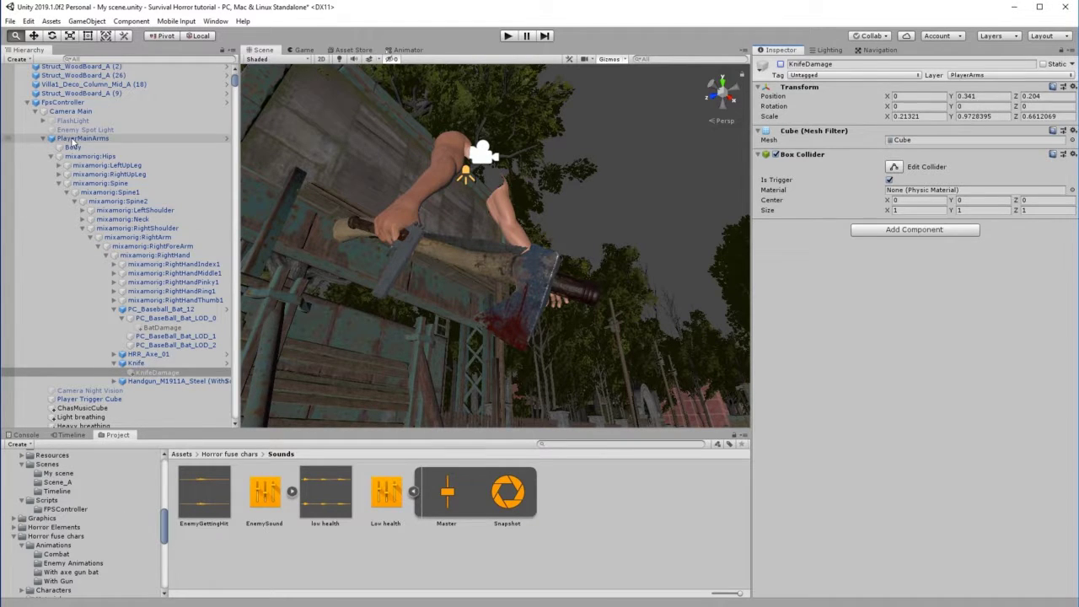
# Open the KnifeStrike1 clip of PlayerMainArms in the Animation window and play it in the scene.
pyautogui.click(76, 138)
pyautogui.click(215, 21)
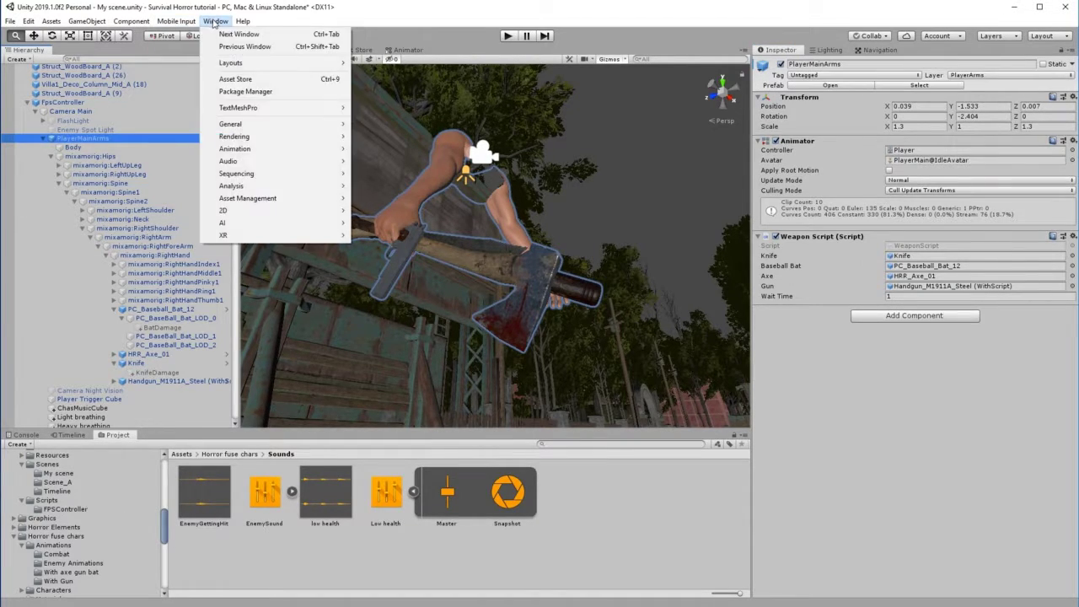
pyautogui.moveTo(323, 149)
pyautogui.click(384, 150)
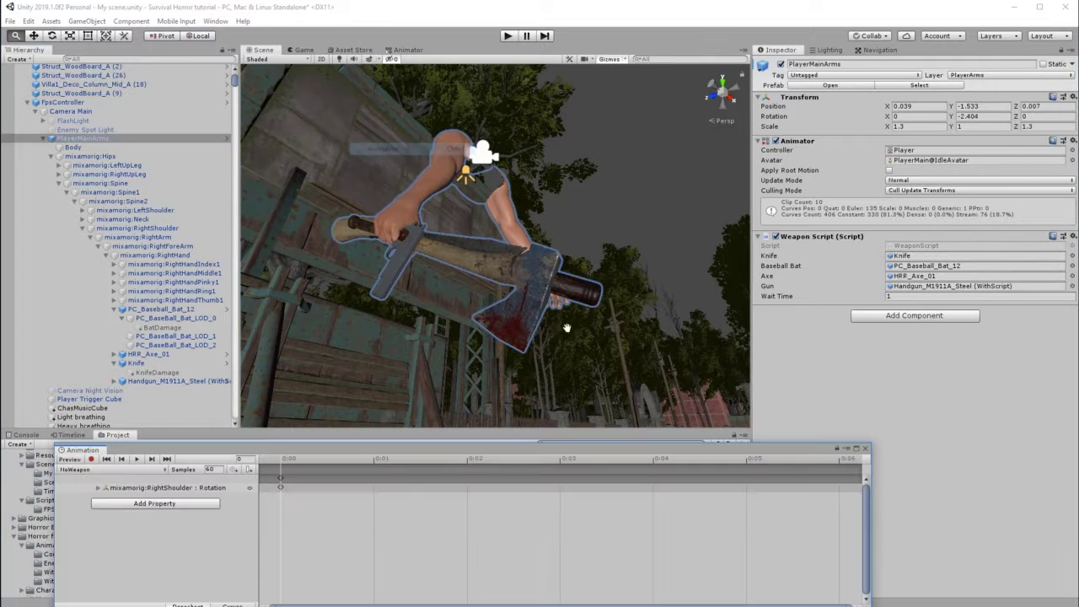
pyautogui.click(139, 470)
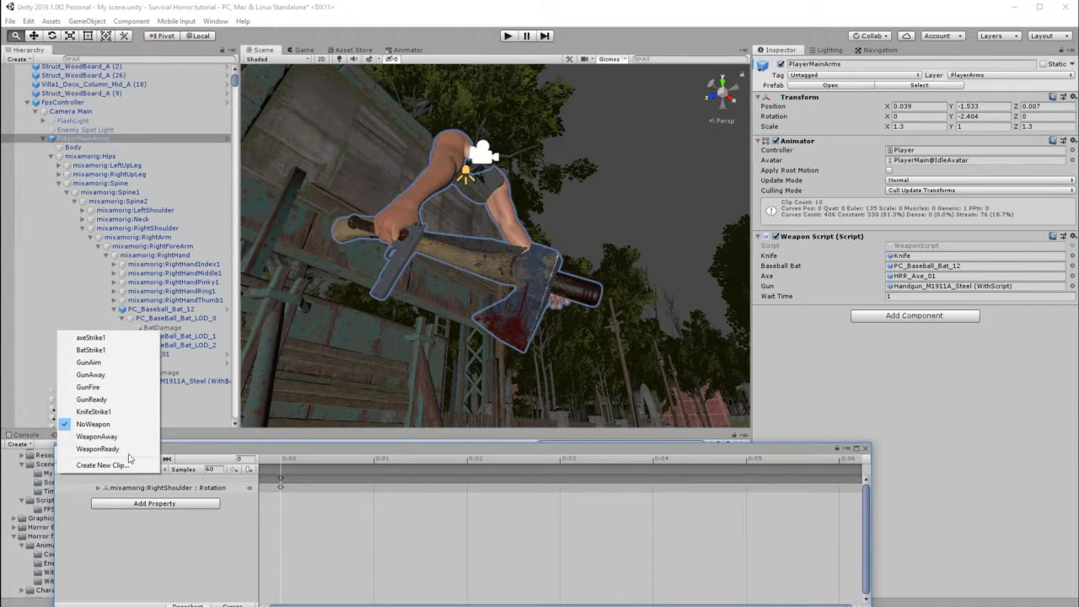
pyautogui.click(93, 412)
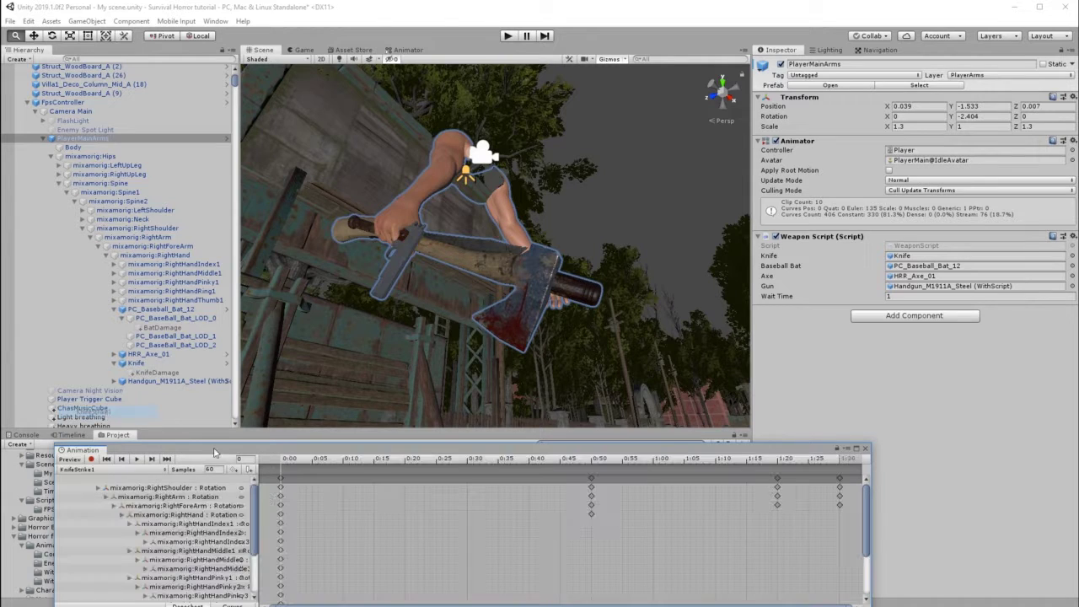
pyautogui.click(138, 459)
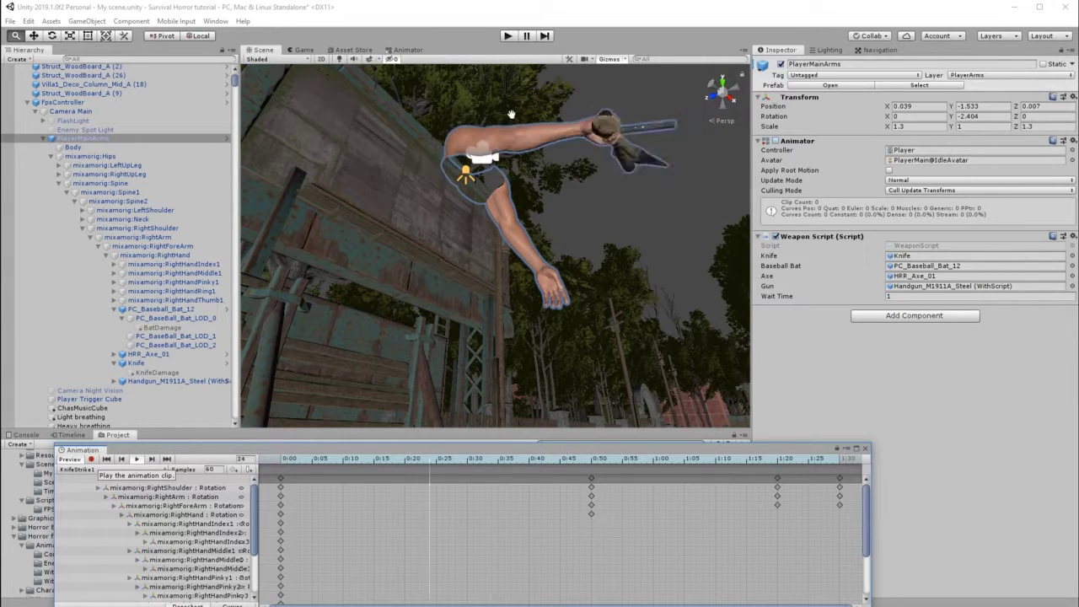
pyautogui.moveTo(459, 194); pyautogui.dragTo(490, 371)
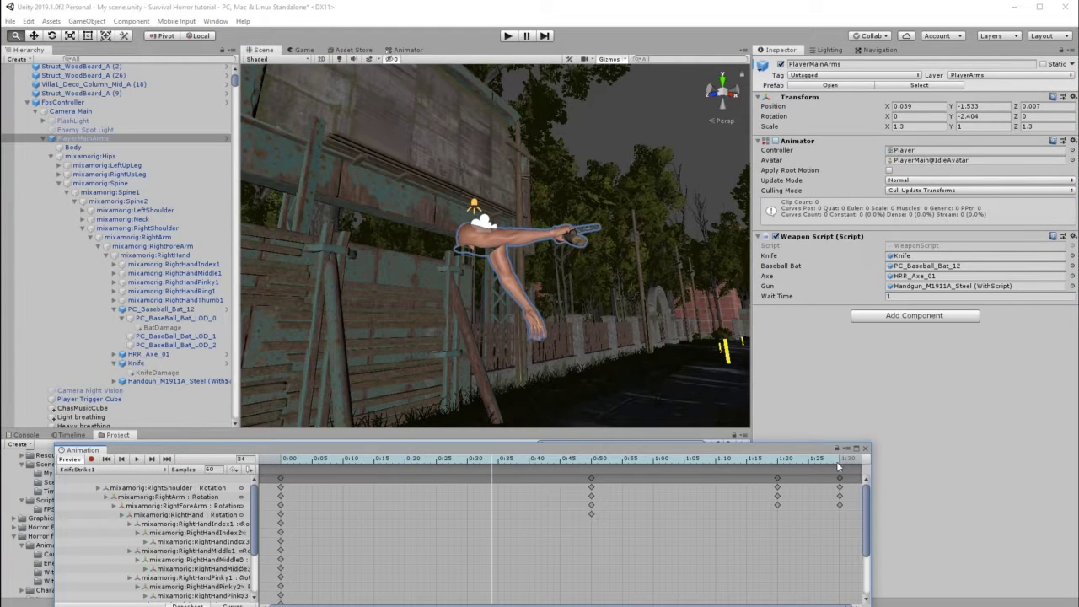
# Shorten the KnifeStrike1 clip by scaling all its keyframes together so the last one falls at 1:00.
pyautogui.click(281, 478)
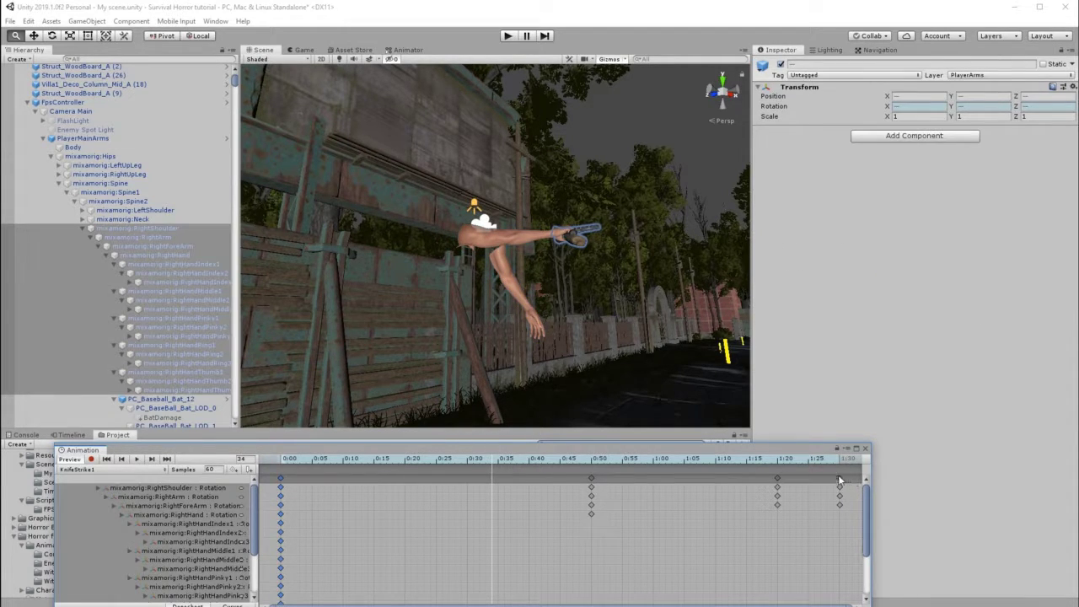
pyautogui.moveTo(853, 479); pyautogui.dragTo(274, 487)
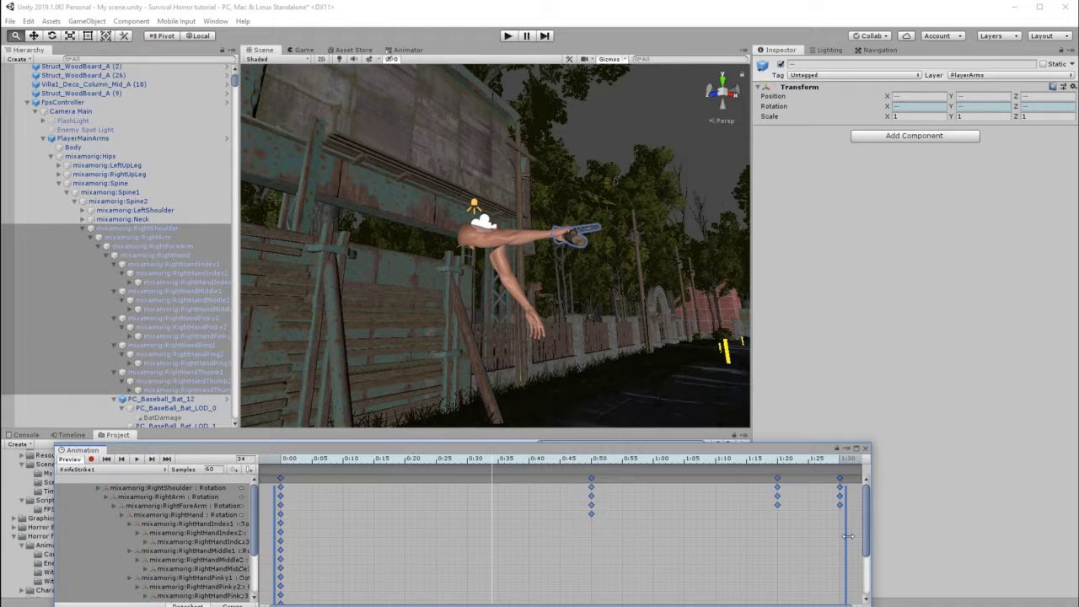
pyautogui.moveTo(848, 537); pyautogui.dragTo(660, 537)
pyautogui.click(714, 521)
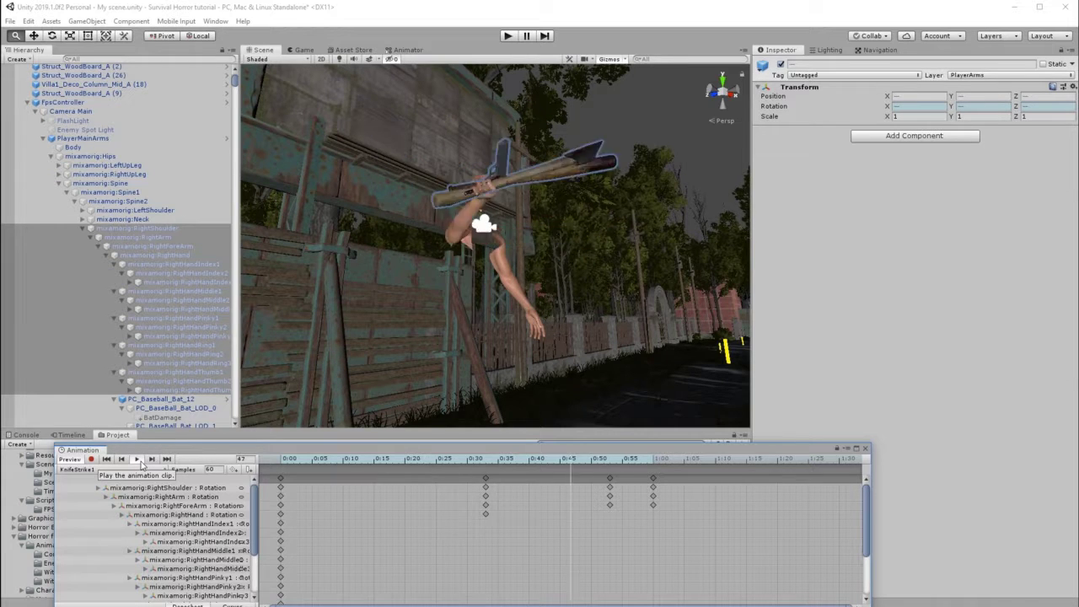
# Record a keyframe at frame 35 of KnifeStrike1 that activates the knife's KnifeDamage object.
pyautogui.click(281, 463)
pyautogui.moveTo(280, 464); pyautogui.dragTo(495, 500)
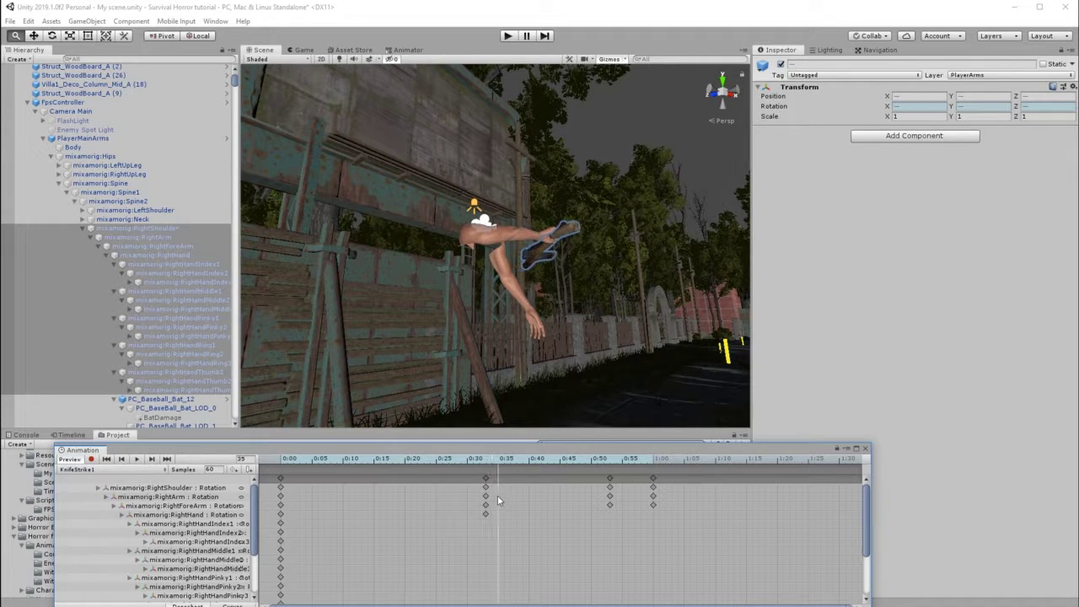
pyautogui.click(91, 459)
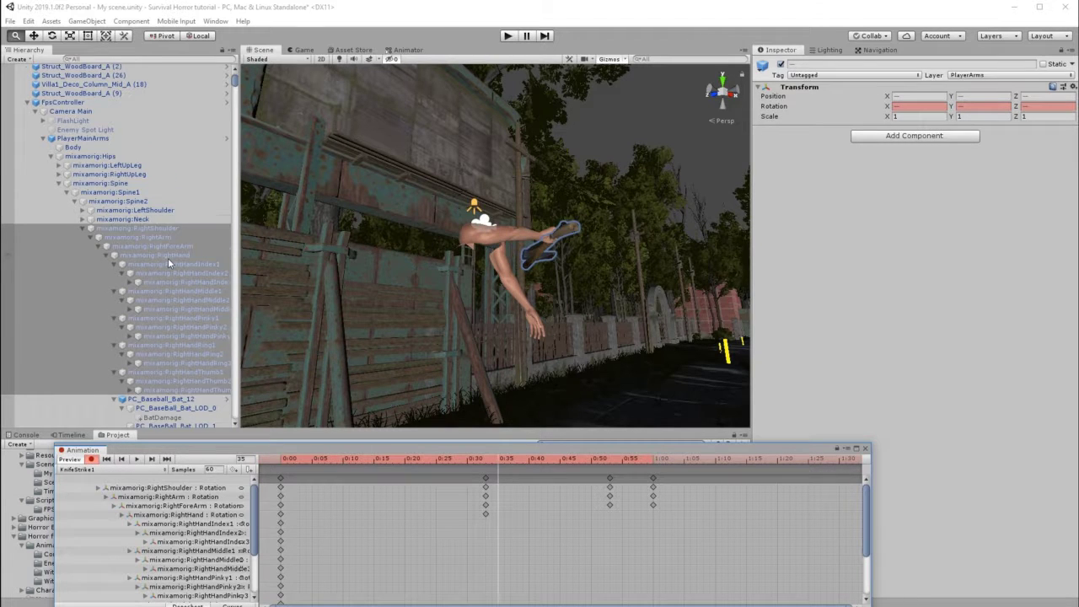
pyautogui.scroll(-4, 168, 259)
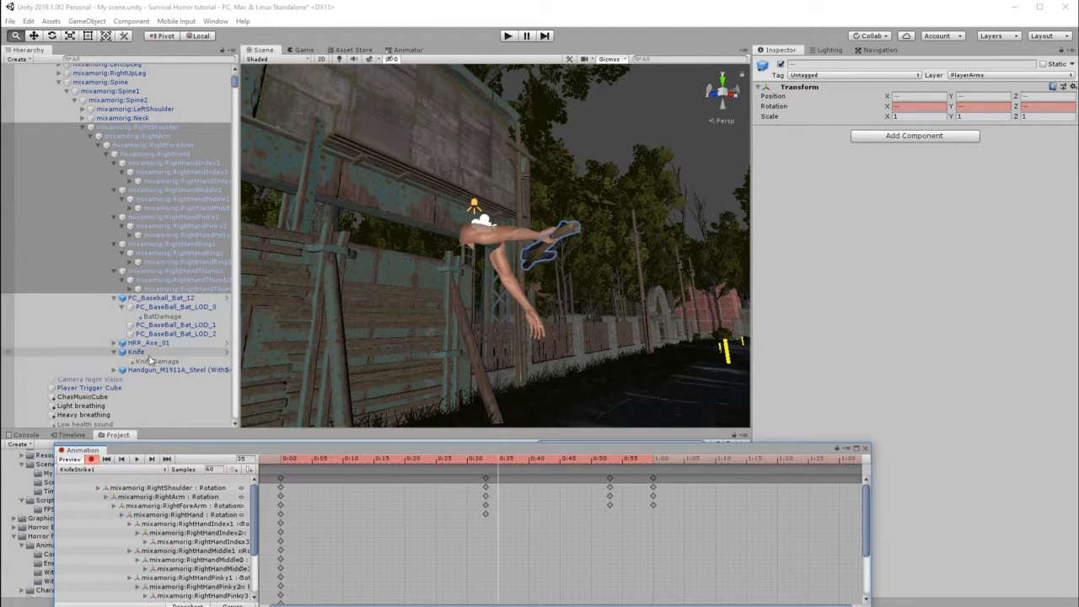
pyautogui.click(160, 362)
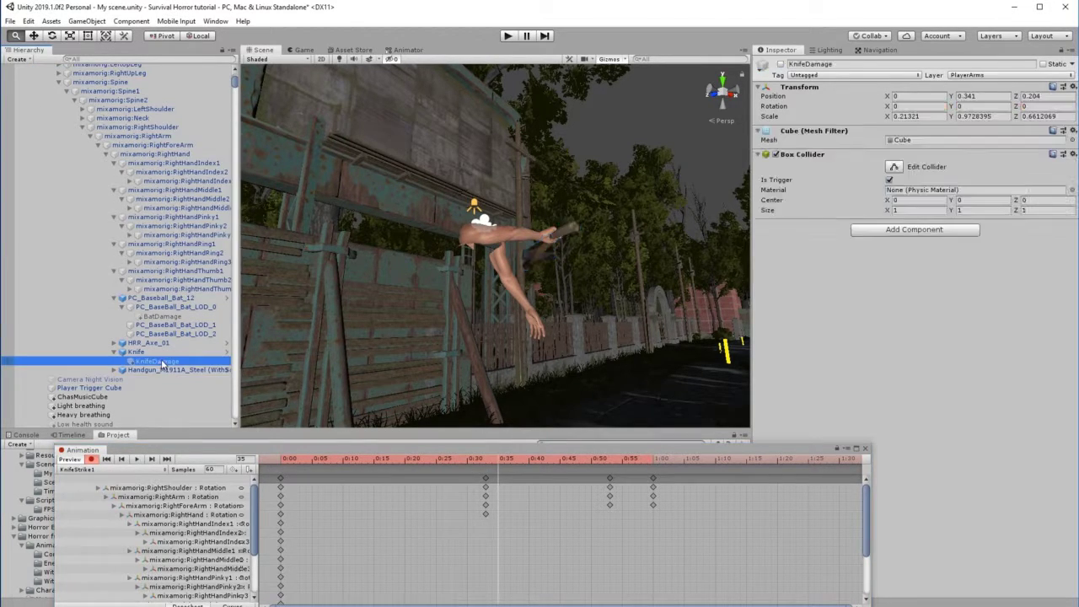
pyautogui.click(782, 65)
pyautogui.click(781, 64)
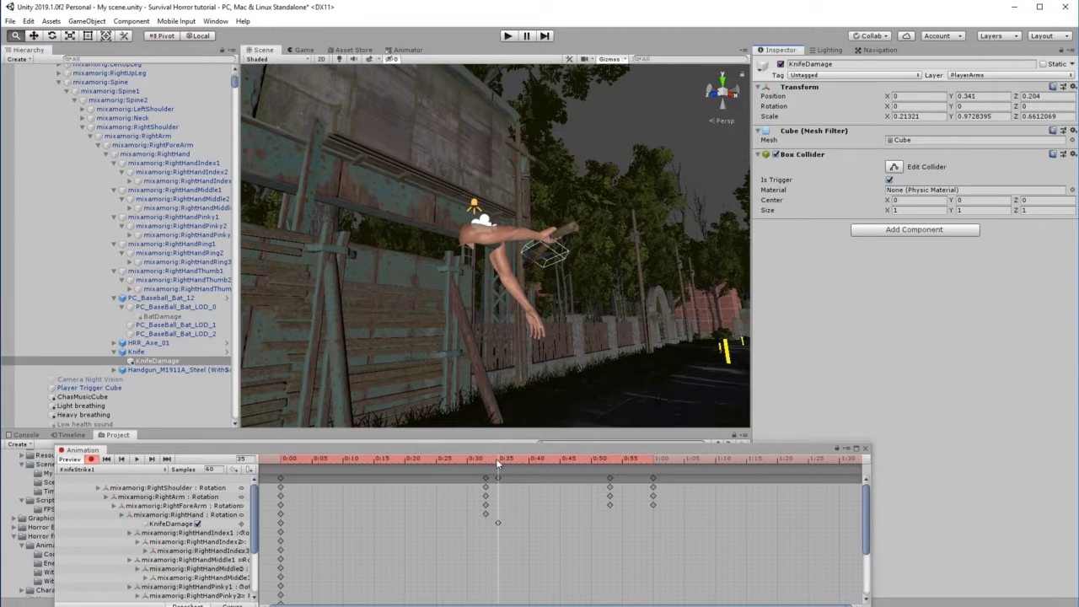
# Record KnifeDamage as active at frame 59 and inactive at 1:00 in KnifeStrike1.
pyautogui.moveTo(497, 459); pyautogui.dragTo(349, 462)
pyautogui.moveTo(445, 464); pyautogui.dragTo(650, 480)
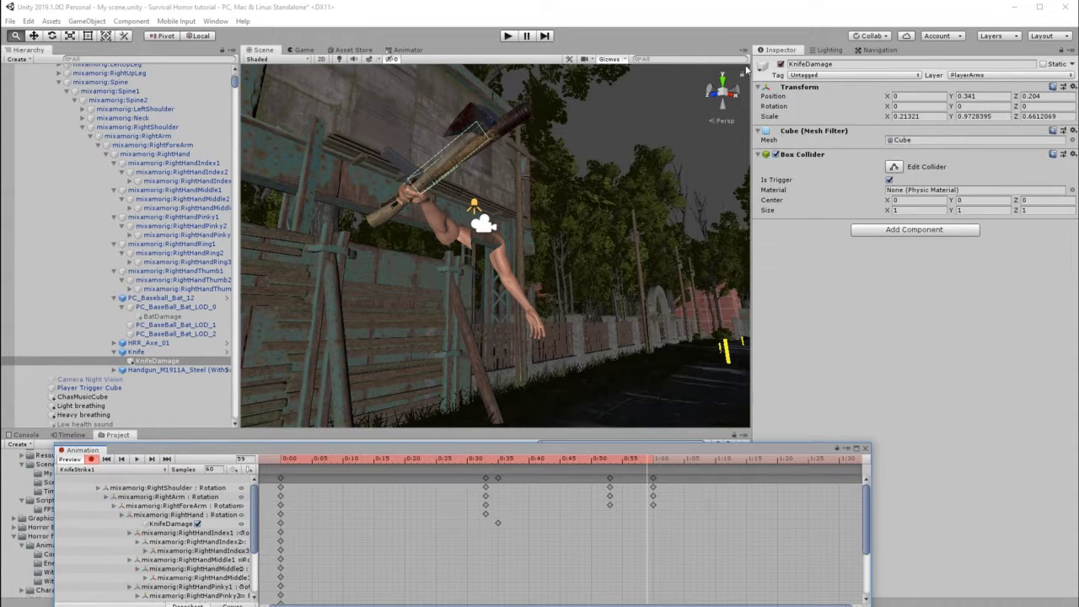
pyautogui.click(780, 65)
pyautogui.click(780, 65)
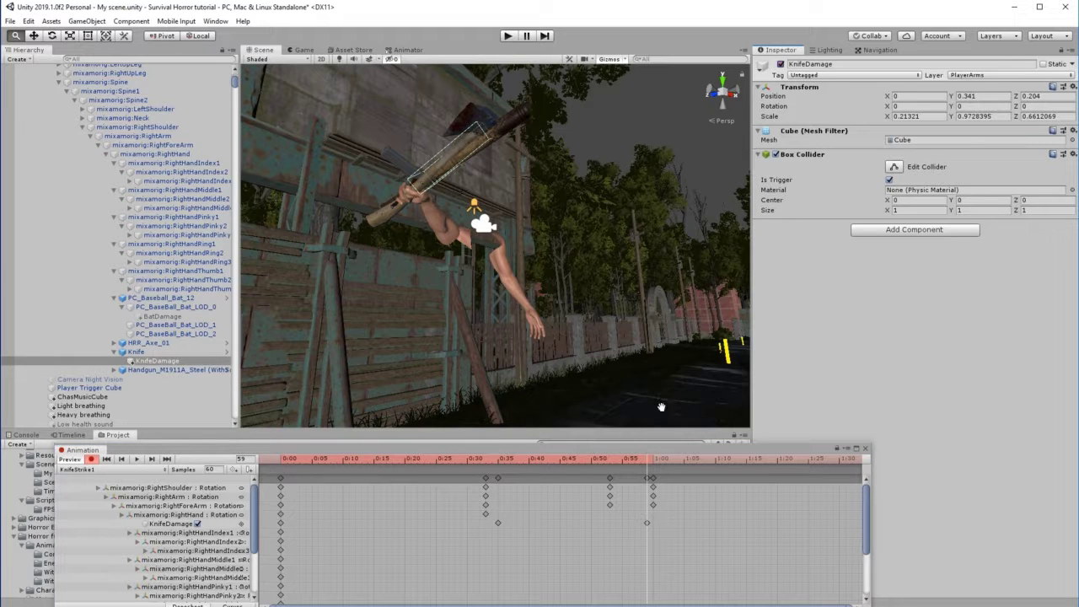
pyautogui.click(654, 461)
pyautogui.click(780, 65)
# Scrub back to the clip's start to check KnifeDamage's activation, stop recording and close the Animation window.
pyautogui.moveTo(655, 460); pyautogui.dragTo(462, 460)
pyautogui.moveTo(554, 462); pyautogui.dragTo(257, 496)
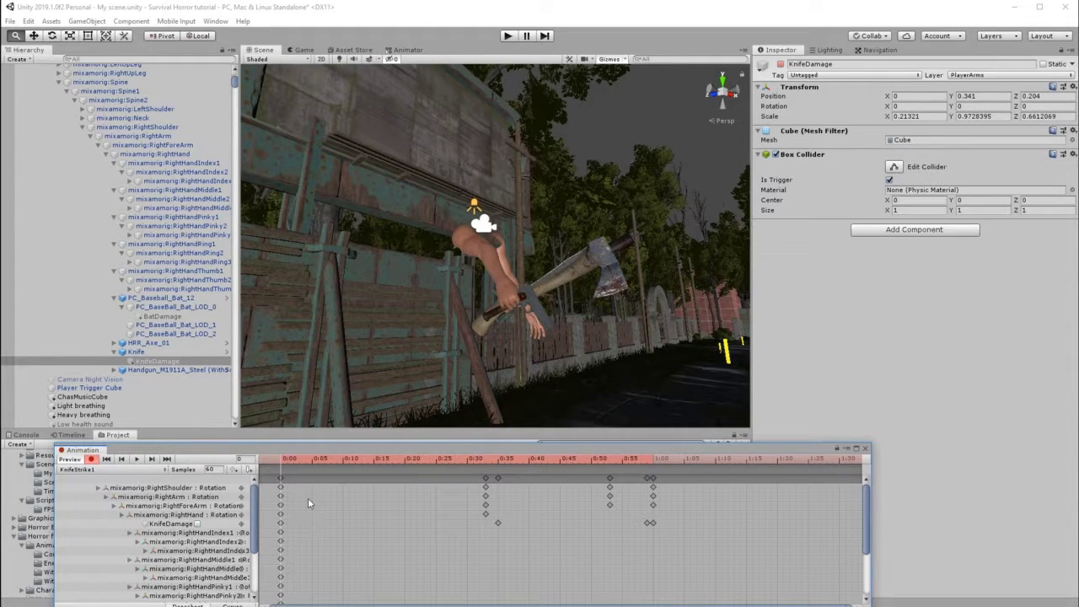
pyautogui.click(91, 458)
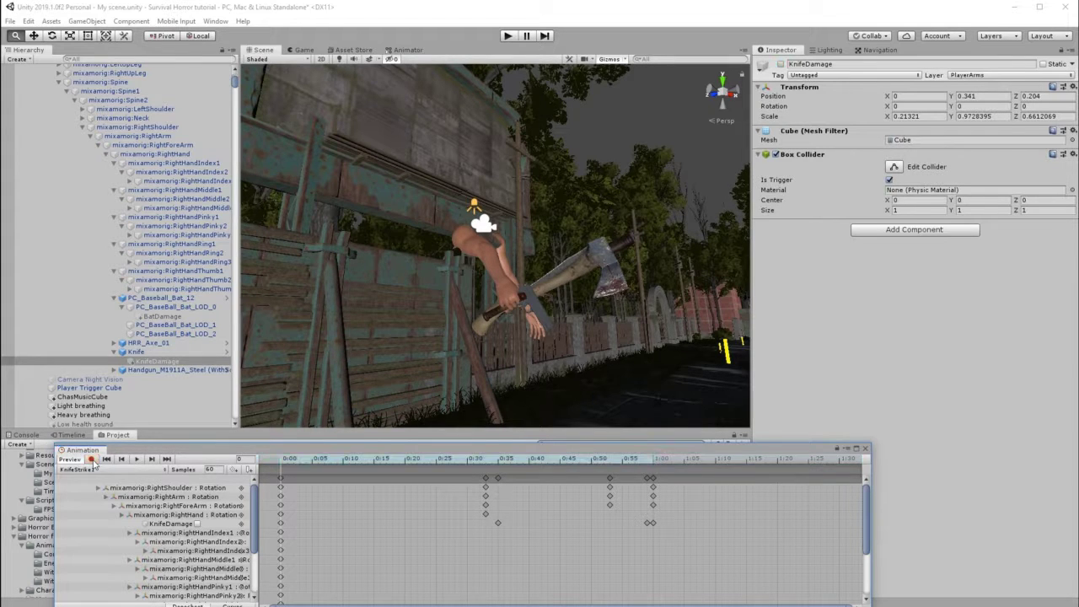
pyautogui.click(864, 448)
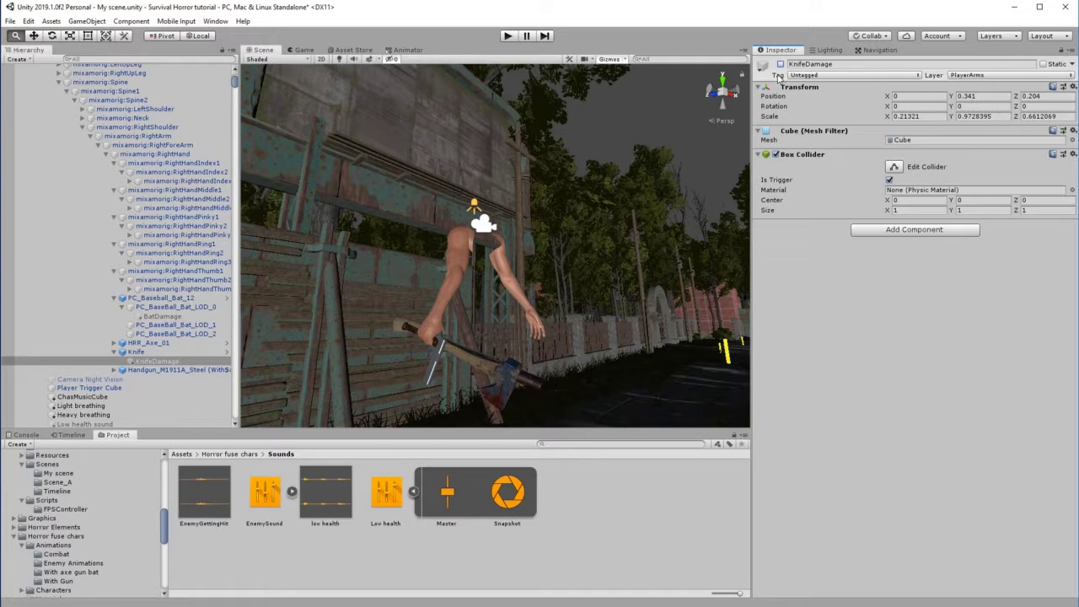
# Add a new tag named PKnife to the project's tag list.
pyautogui.click(884, 76)
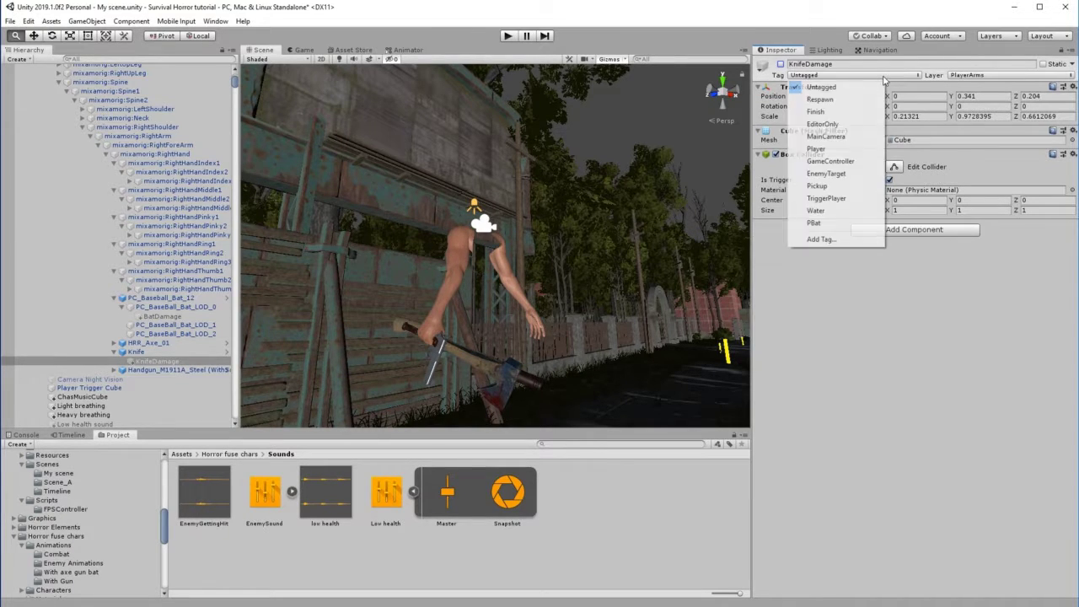
pyautogui.click(824, 240)
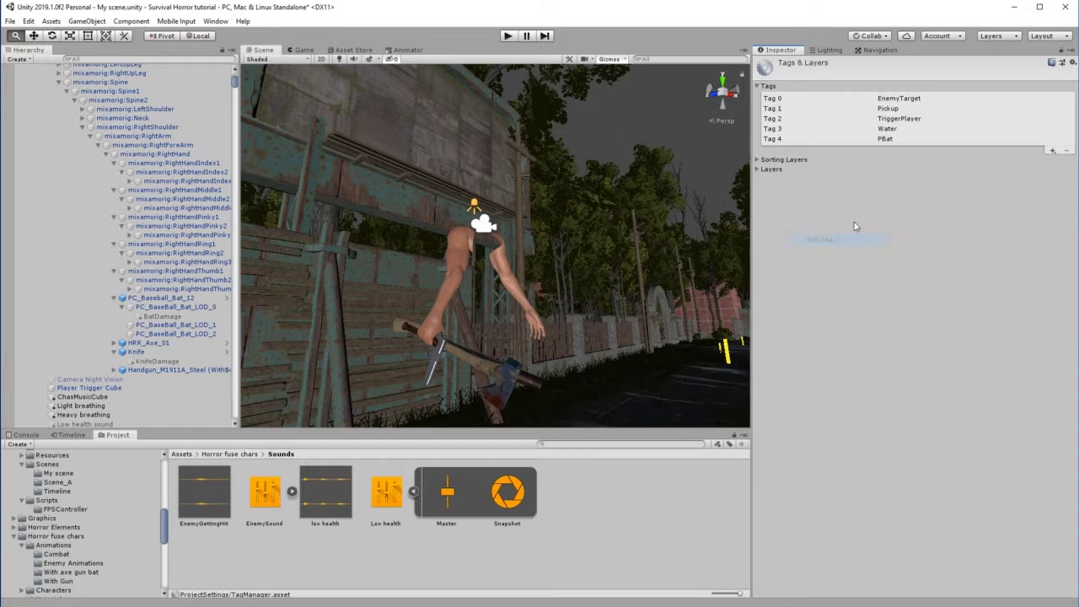
pyautogui.click(1053, 151)
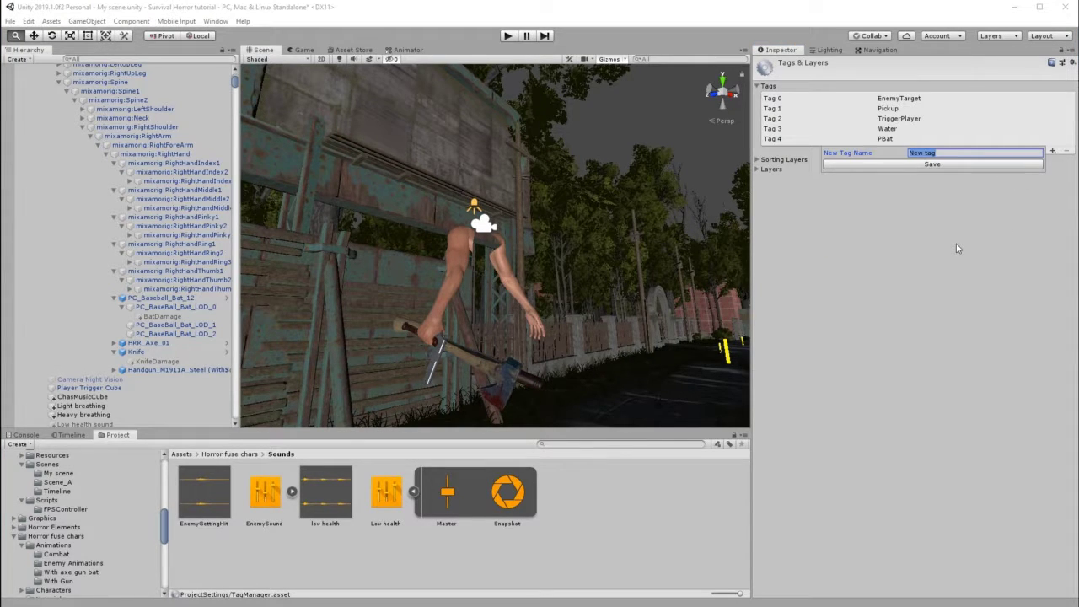
pyautogui.write('PKnife')
pyautogui.press('Return')
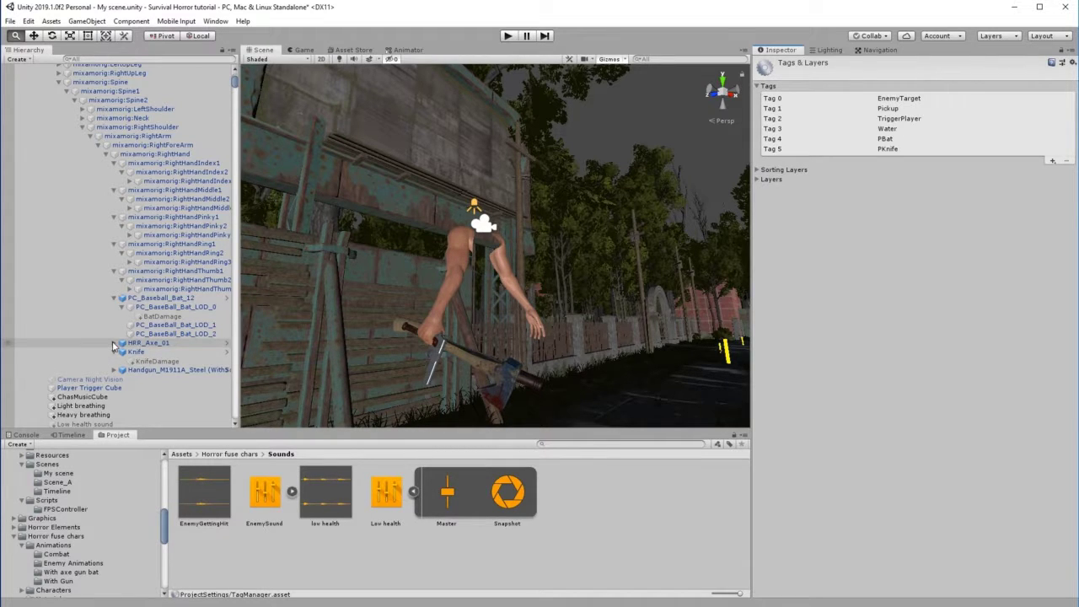
# Expand HRR_Axe_01 in the right hand and select its Object1538 mesh.
pyautogui.click(114, 344)
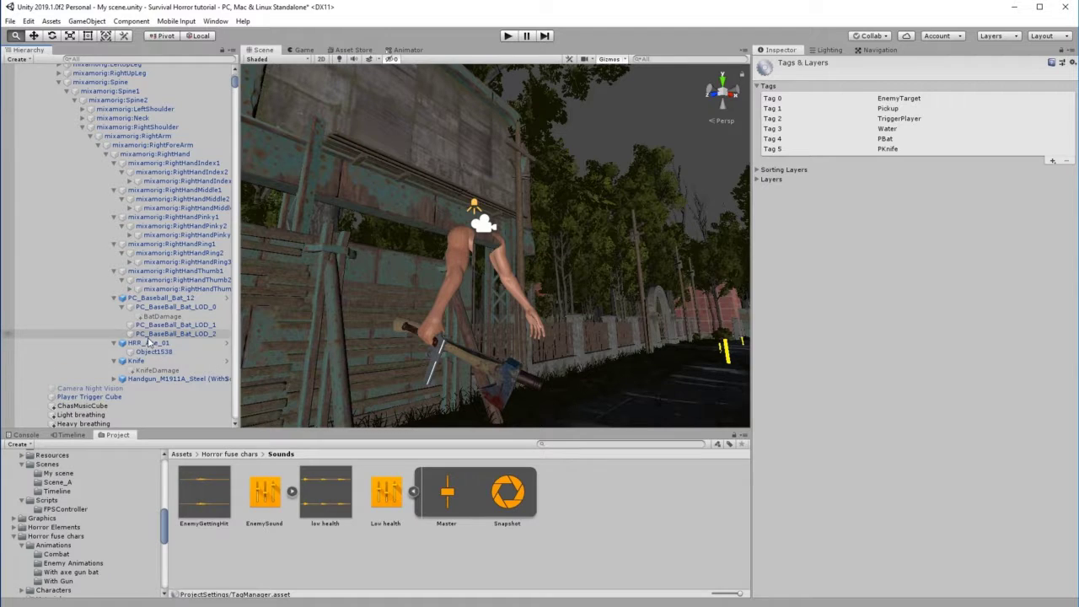
pyautogui.click(158, 351)
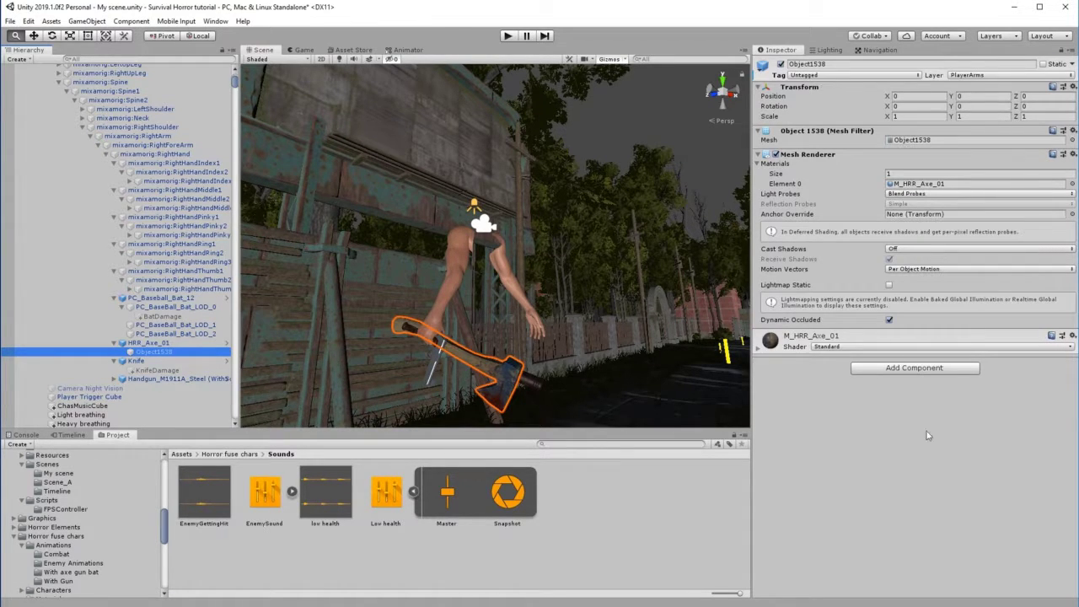